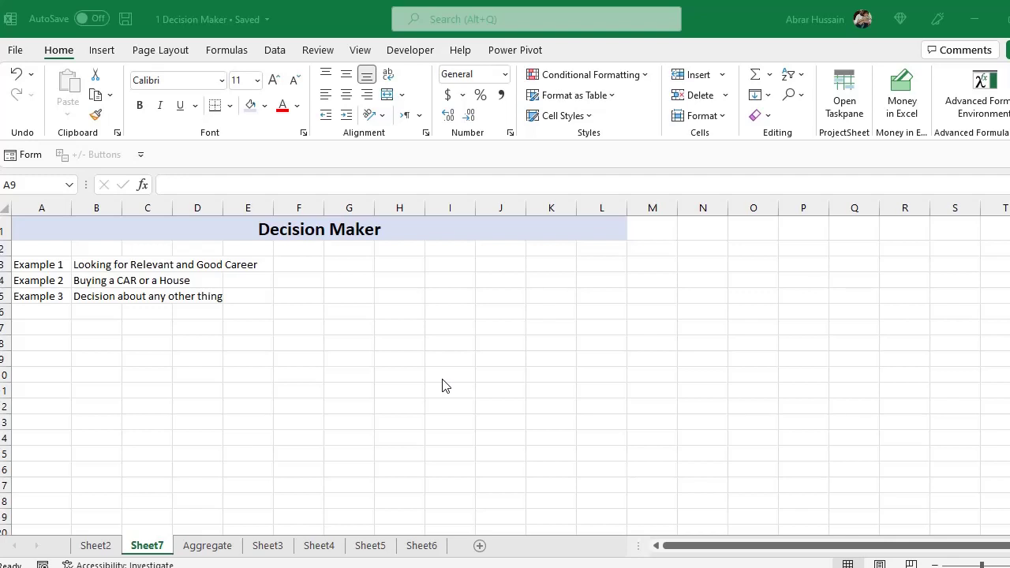
Enter the heading "Careers" in cell A8 of Sheet7
{"action": "left_click", "coordinate": [65, 359]}
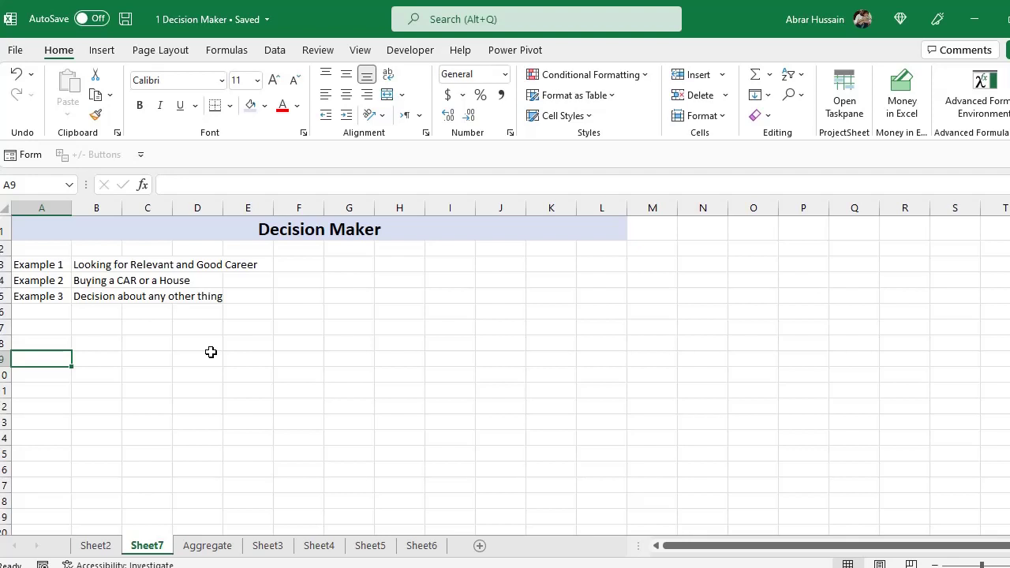
{"action": "type", "text": "Fact"}
{"action": "key", "text": "Escape"}
{"action": "key", "text": "Up"}
{"action": "type", "text": "Careers"}
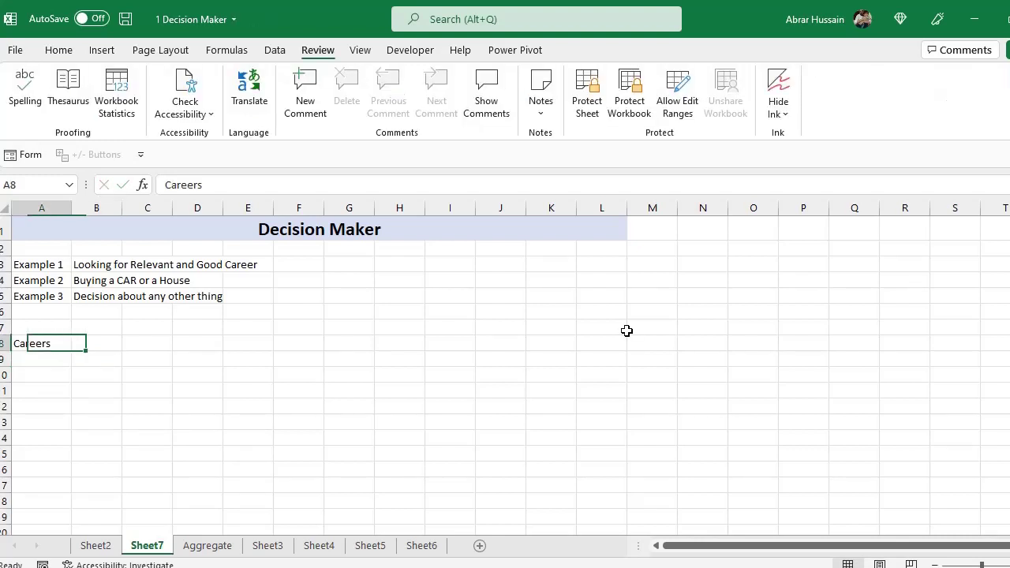
{"action": "key", "text": "Return"}
List Doctor, Engineer and Social Workers in the cells directly below the Careers heading
{"action": "type", "text": "Doctor"}
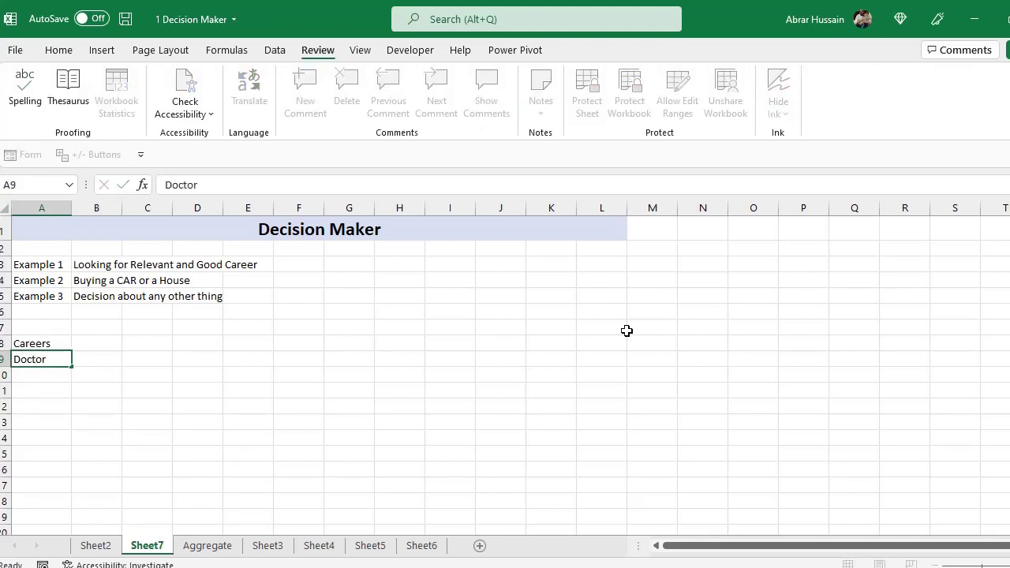
{"action": "key", "text": "Return"}
{"action": "type", "text": "Engineer"}
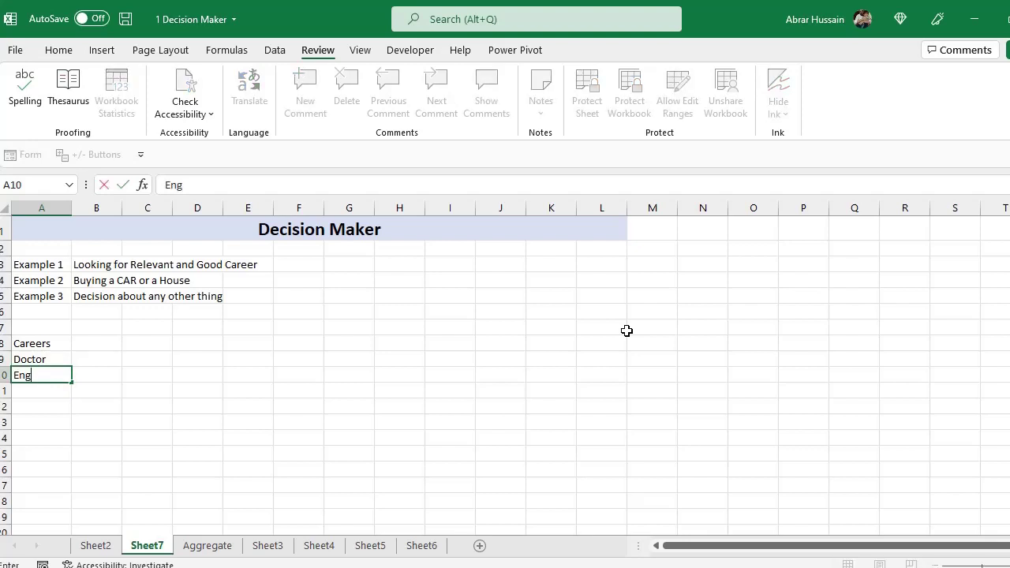
{"action": "key", "text": "Return"}
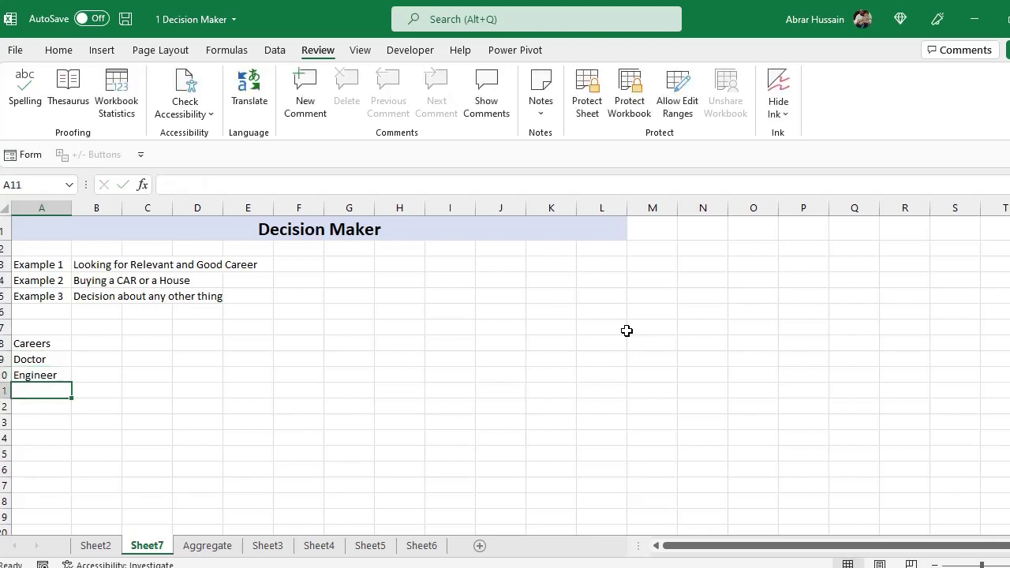
{"action": "type", "text": "Social Wok"}
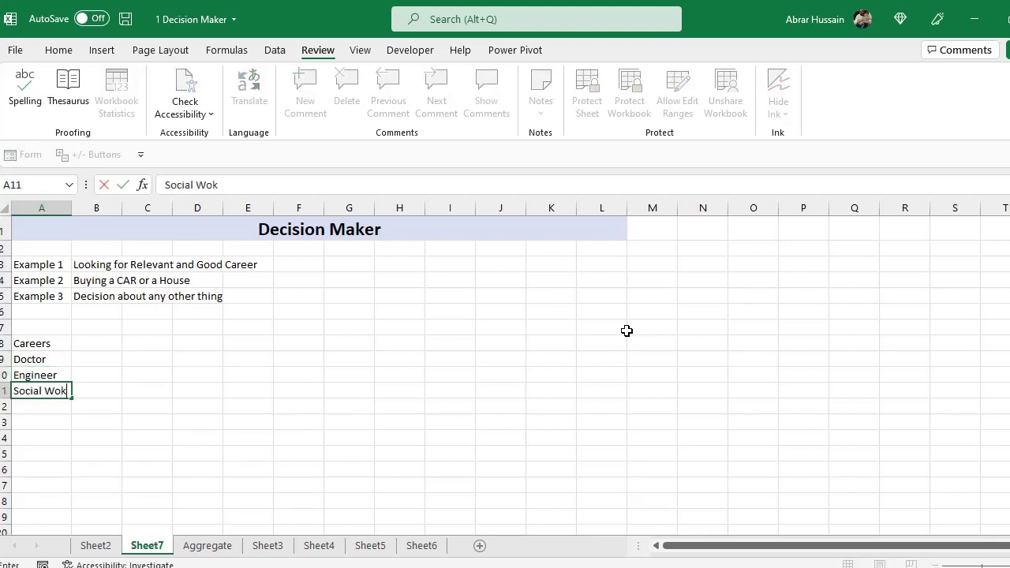
{"action": "key", "text": "BackSpace"}
{"action": "type", "text": "rkers"}
{"action": "key", "text": "Return"}
Continue the career list with Teacher, Private Sector and Govt Sector in cells A12 to A14
{"action": "type", "text": "Teacher"}
{"action": "key", "text": "Return"}
{"action": "type", "text": "Private "}
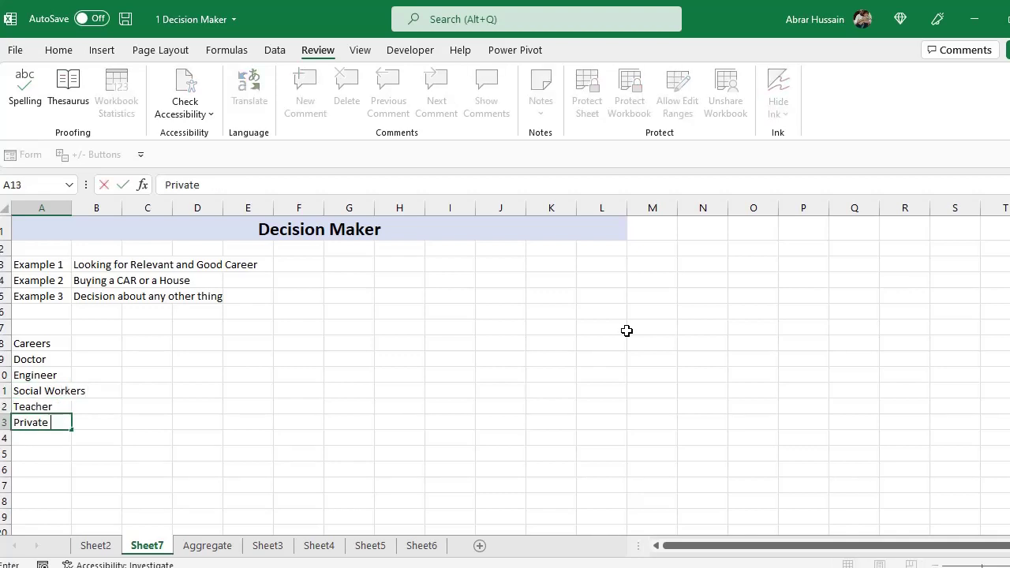
{"action": "type", "text": "Sector"}
{"action": "key", "text": "Return"}
{"action": "type", "text": "Govt Sector"}
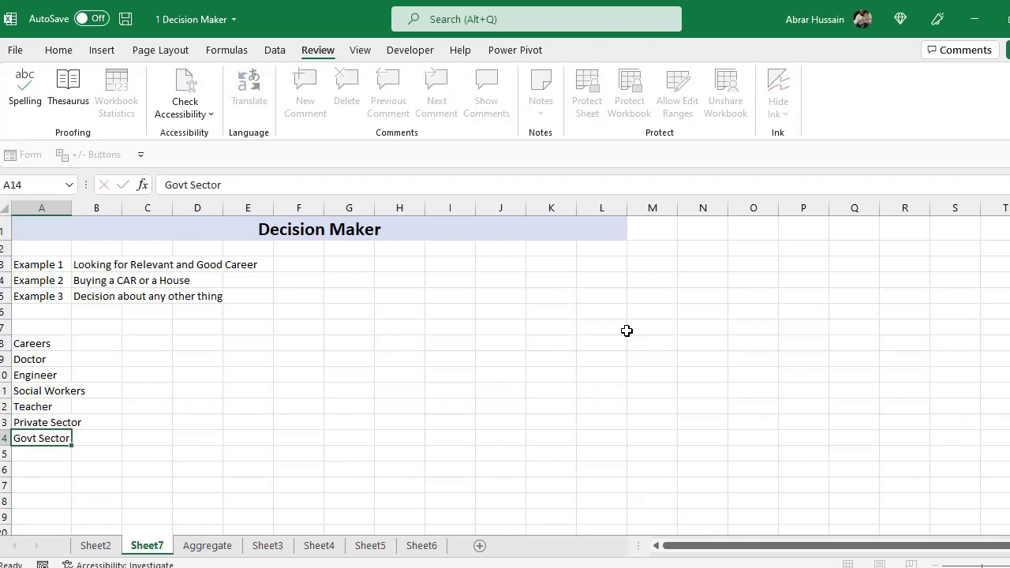
{"action": "key", "text": "ctrl+Return"}
Make the Careers heading bold and widen column A to fit the career names
{"action": "key", "text": "Up"}
{"action": "key", "text": "Up"}
{"action": "key", "text": "Up"}
{"action": "key", "text": "Up"}
{"action": "key", "text": "Up"}
{"action": "key", "text": "Up"}
{"action": "key", "text": "Up"}
{"action": "key", "text": "Down"}
{"action": "key", "text": "ctrl+b"}
{"action": "key", "text": "Down"}
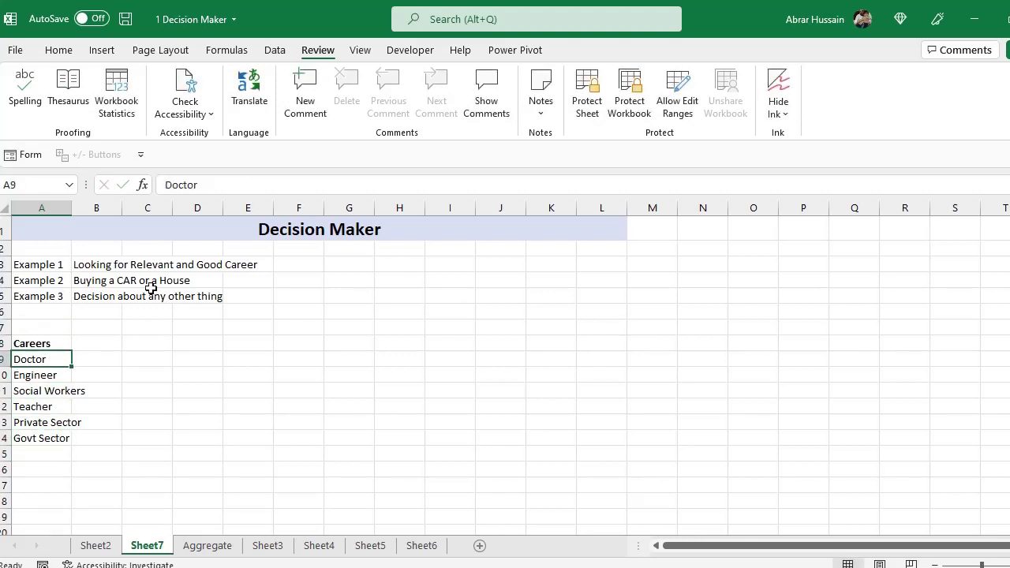
{"action": "left_click_drag", "start_coordinate": [72, 208], "coordinate": [100, 208]}
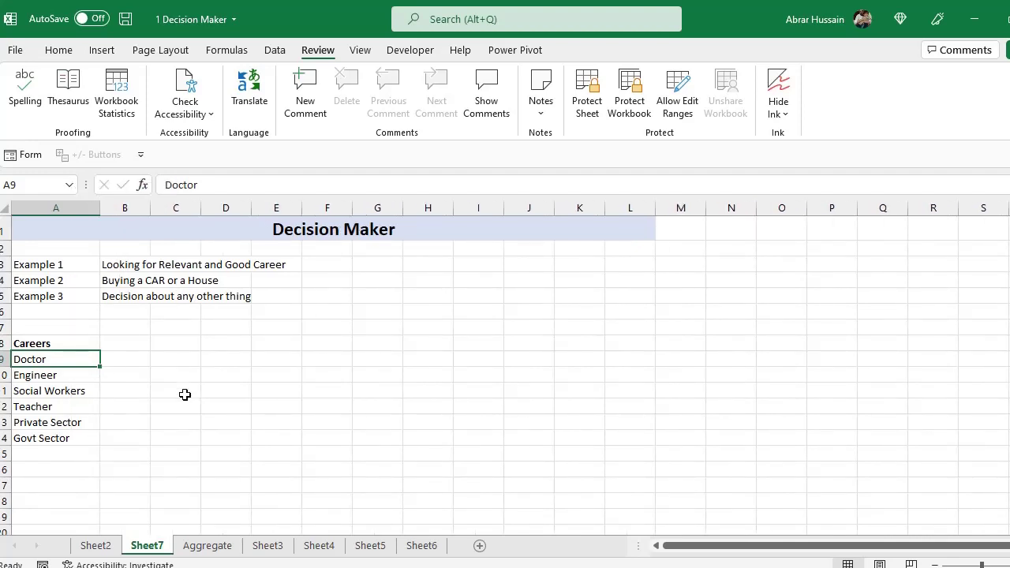
Enter the criteria headings "Required Education" in B8 and "Job opportunities" in C8
{"action": "key", "text": "Up"}
{"action": "key", "text": "Right"}
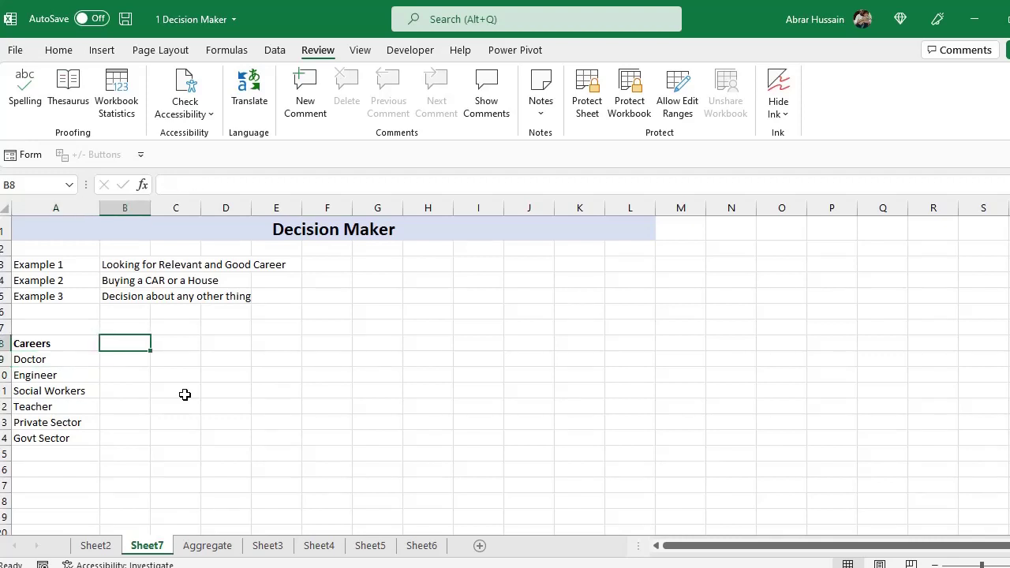
{"action": "key", "text": "Left"}
{"action": "key", "text": "Right"}
{"action": "left_click_drag", "start_coordinate": [129, 345], "coordinate": [430, 342]}
{"action": "left_click", "coordinate": [132, 345]}
{"action": "type", "text": "Job"}
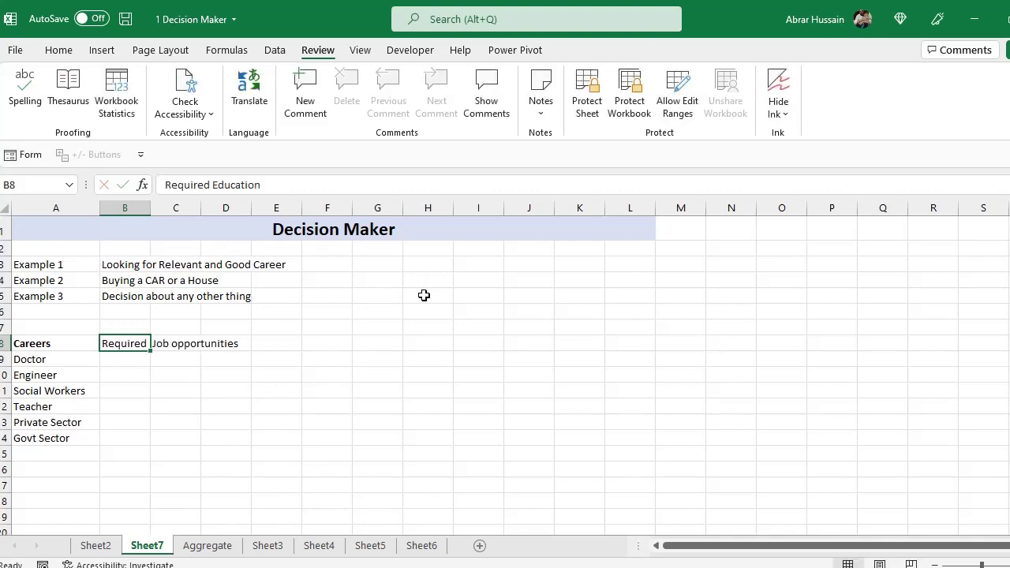
Extend the C8 heading to "Job opportunities/Job Market" and add the headings "Skills I get" in D8 and "Job Security" in E8
{"action": "key", "text": "Right"}
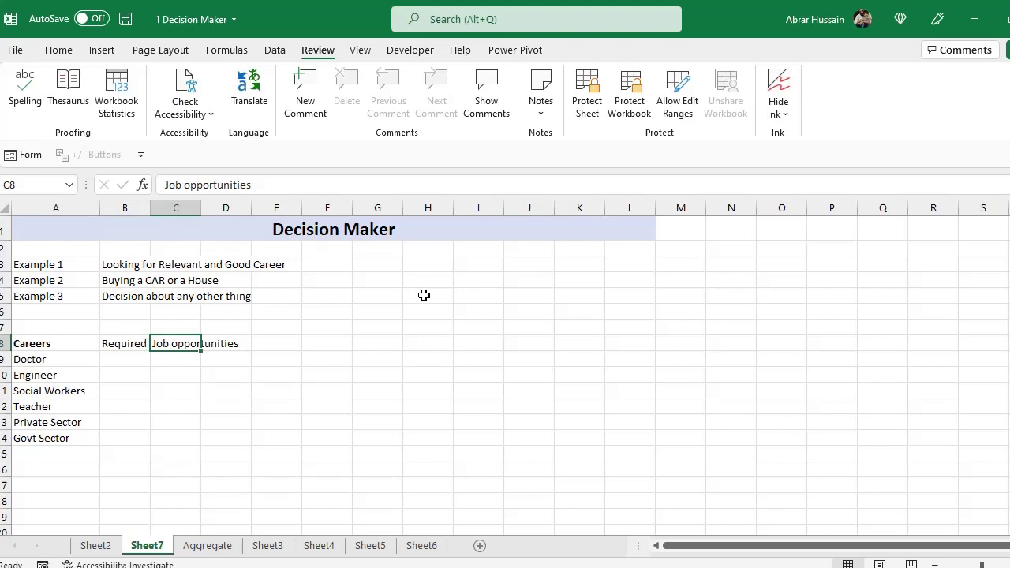
{"action": "key", "text": "F2"}
{"action": "type", "text": "/Job Market"}
{"action": "key", "text": "Return"}
{"action": "key", "text": "Up"}
{"action": "key", "text": "Right"}
{"action": "type", "text": "Imp"}
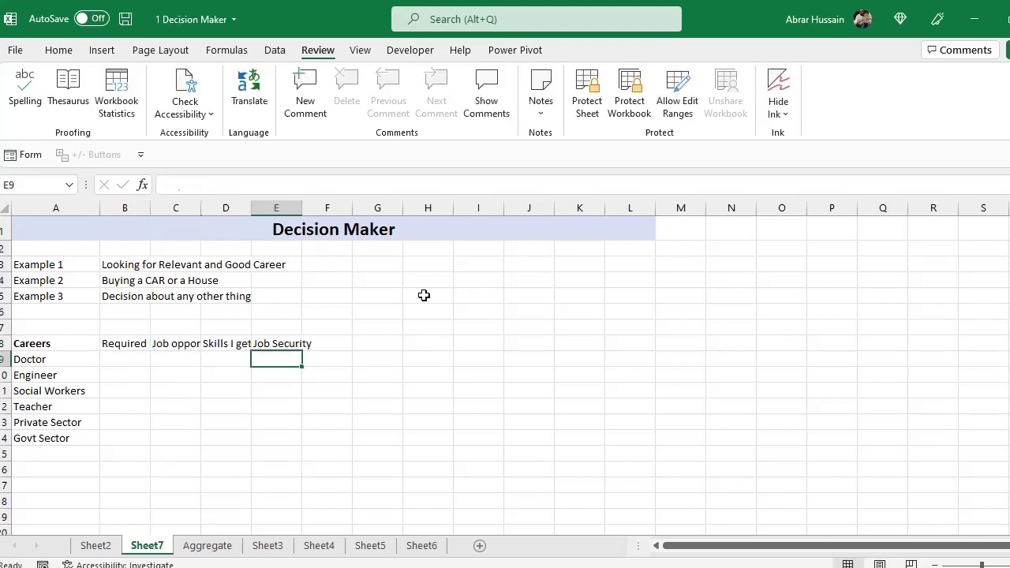
Wrap the text of the four criteria headings in B8:E8
{"action": "key", "text": "Up"}
{"action": "key", "text": "Left"}
{"action": "key", "text": "Left"}
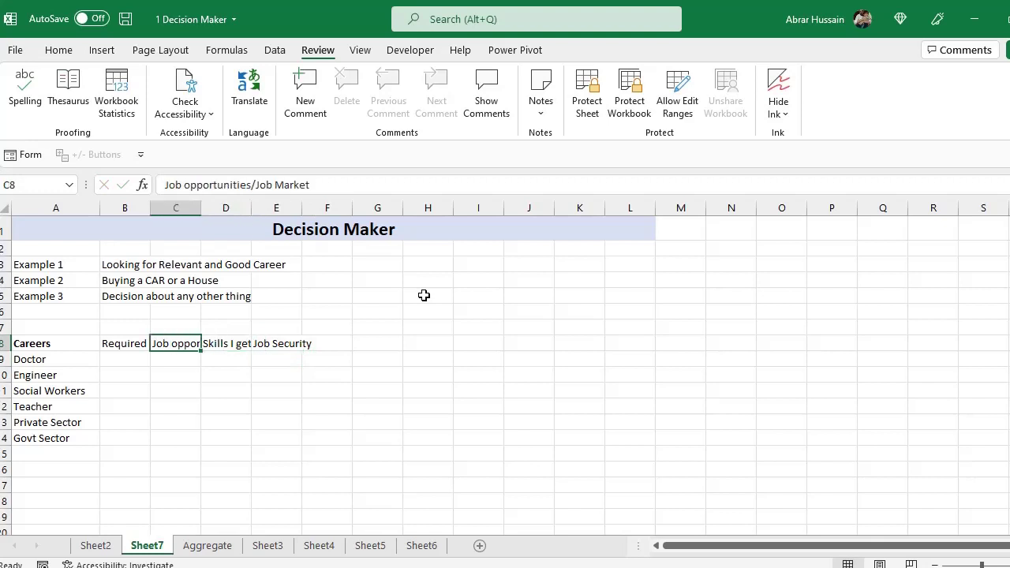
{"action": "key", "text": "Left"}
{"action": "key", "text": "shift+Right"}
{"action": "key", "text": "shift+Right"}
{"action": "key", "text": "shift+Right"}
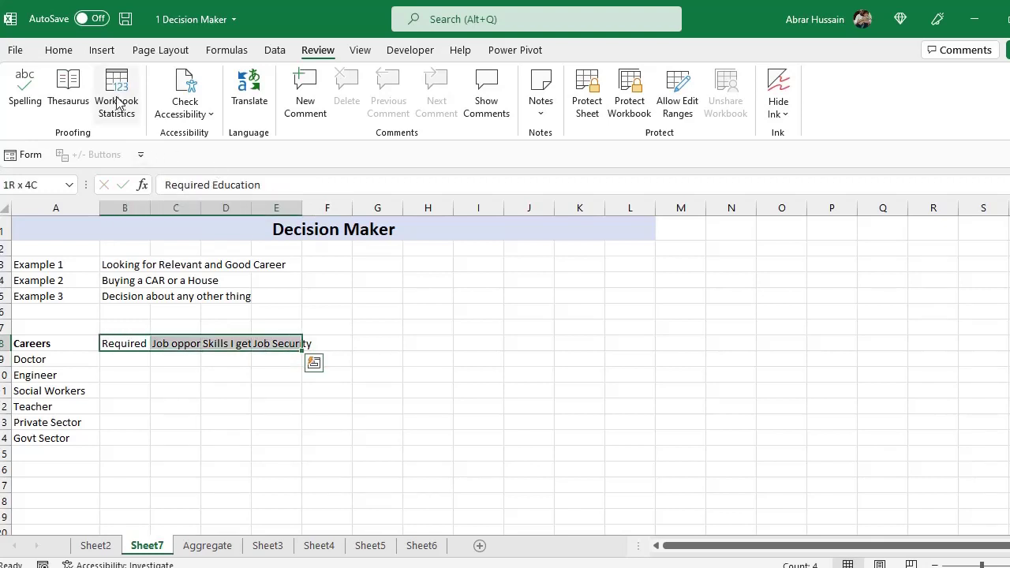
{"action": "left_click", "coordinate": [57, 50]}
{"action": "left_click", "coordinate": [391, 78]}
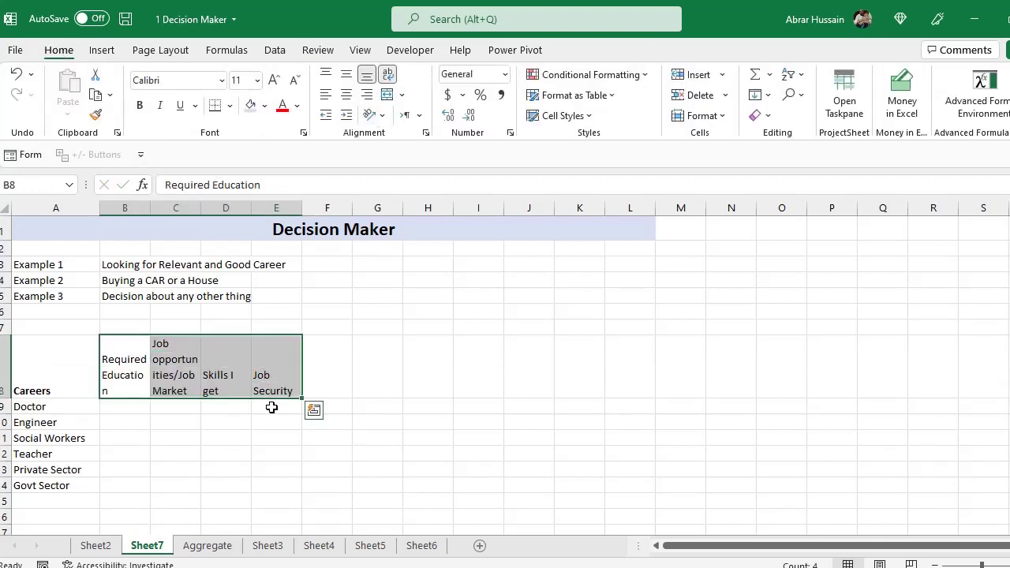
Center the criteria headings in wider columns, then middle-align and bold the whole heading row A8:E8
{"action": "left_click_drag", "start_coordinate": [110, 370], "coordinate": [285, 378]}
{"action": "left_click", "coordinate": [346, 94]}
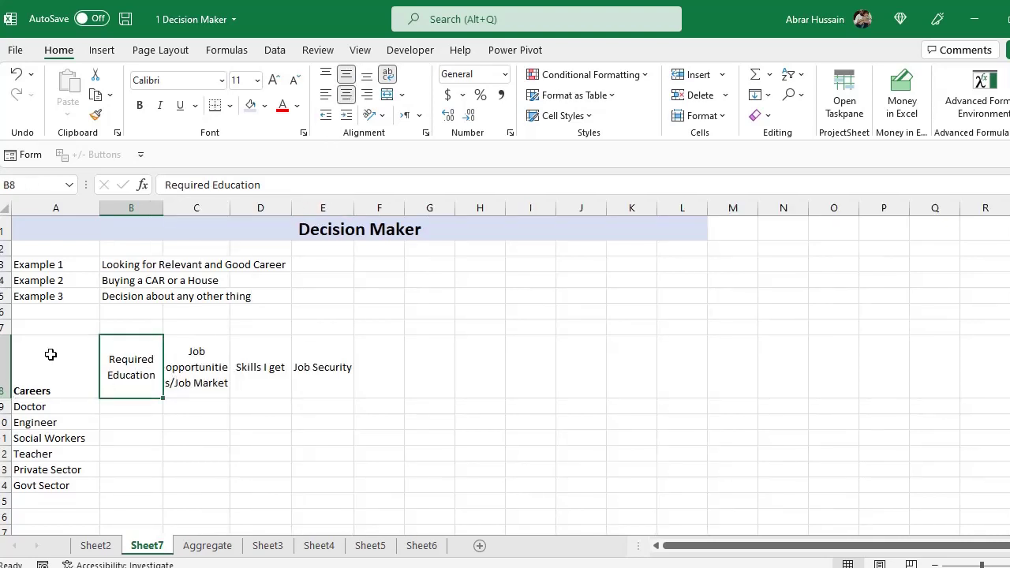
{"action": "left_click_drag", "start_coordinate": [50, 354], "coordinate": [331, 354]}
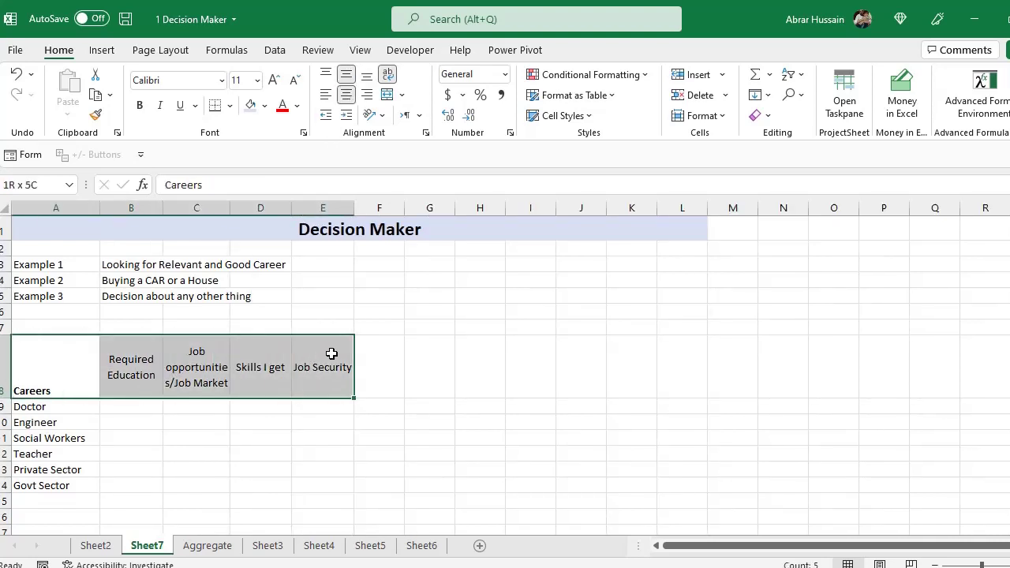
{"action": "left_click", "coordinate": [346, 73]}
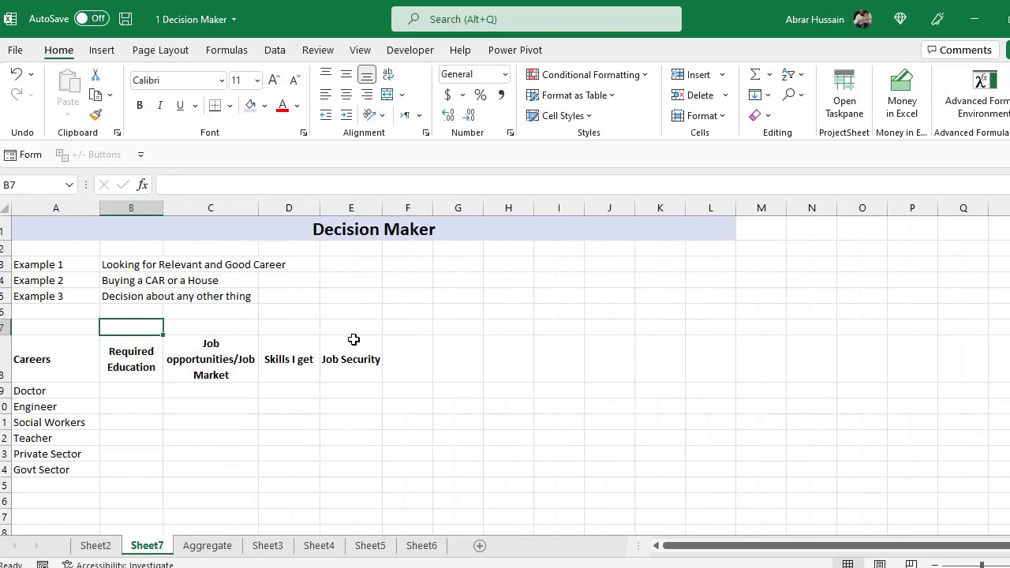
Add the label "Rating 1-5" in cell A6, below the examples
{"action": "type", "text": "Rat8ng"}
{"action": "key", "text": "BackSpace"}
{"action": "key", "text": "BackSpace"}
{"action": "key", "text": "BackSpace"}
{"action": "type", "text": "ing"}
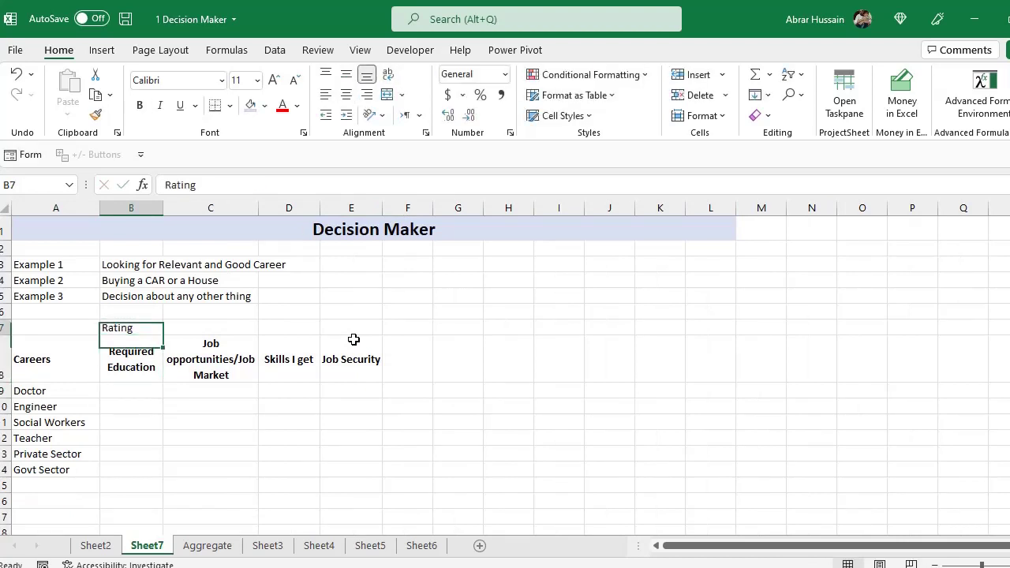
{"action": "type", "text": " 1-5"}
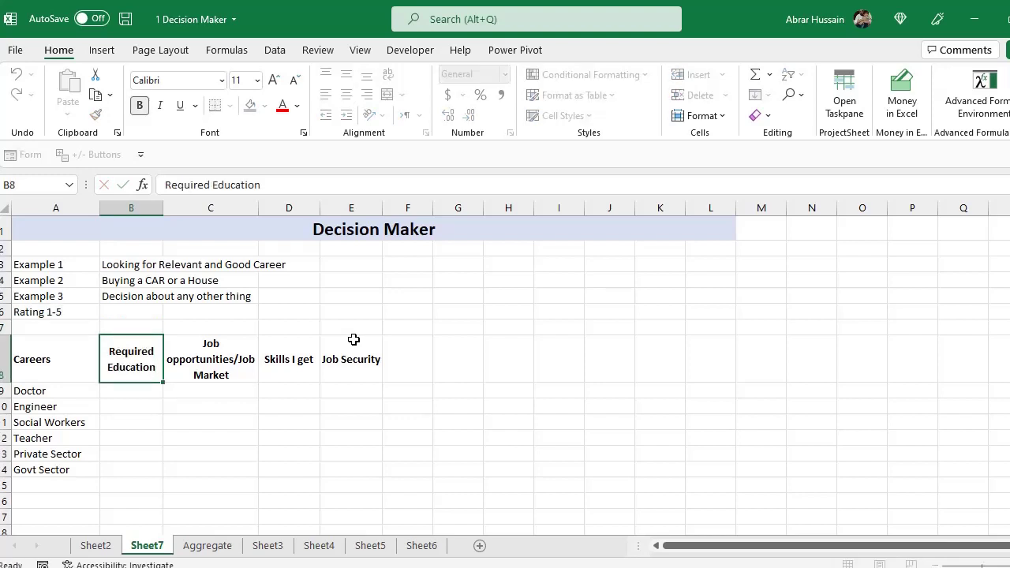
Enter the scale note "1 Less and 5 A Lot" in B7 and a Required Education rating of 5 for Doctor
{"action": "key", "text": "Up"}
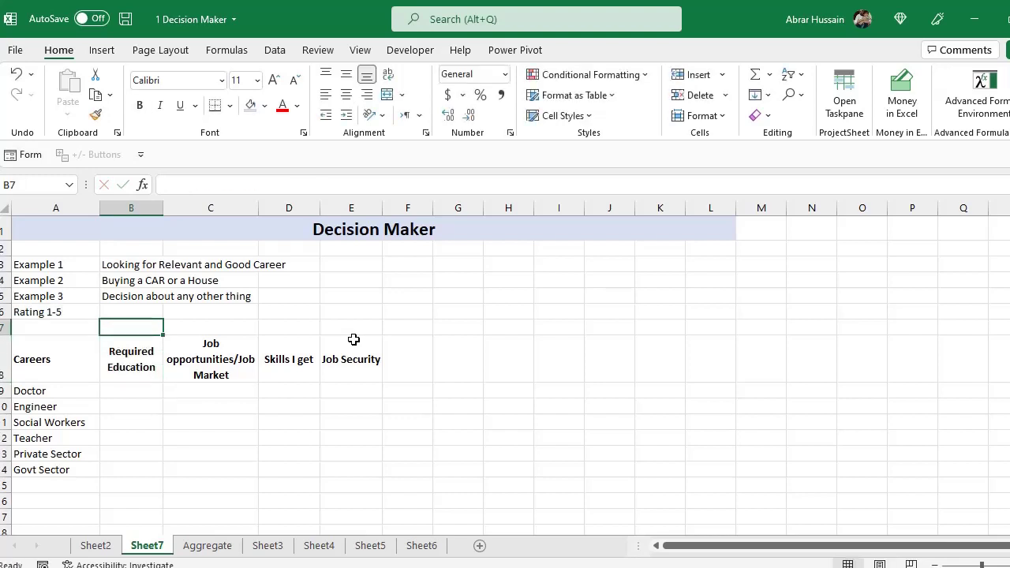
{"action": "type", "text": "1"}
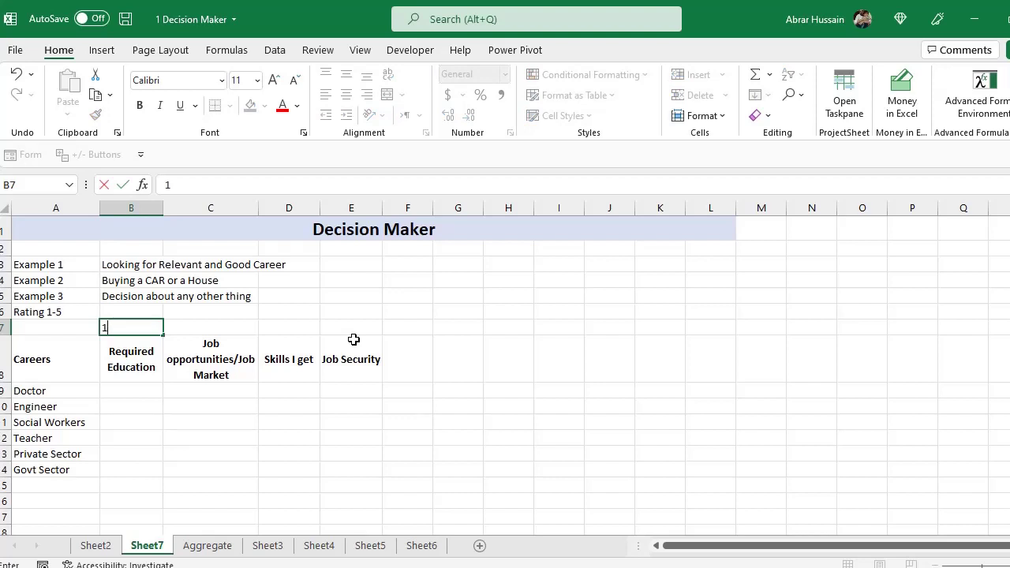
{"action": "type", "text": " Less and 5 A Lot"}
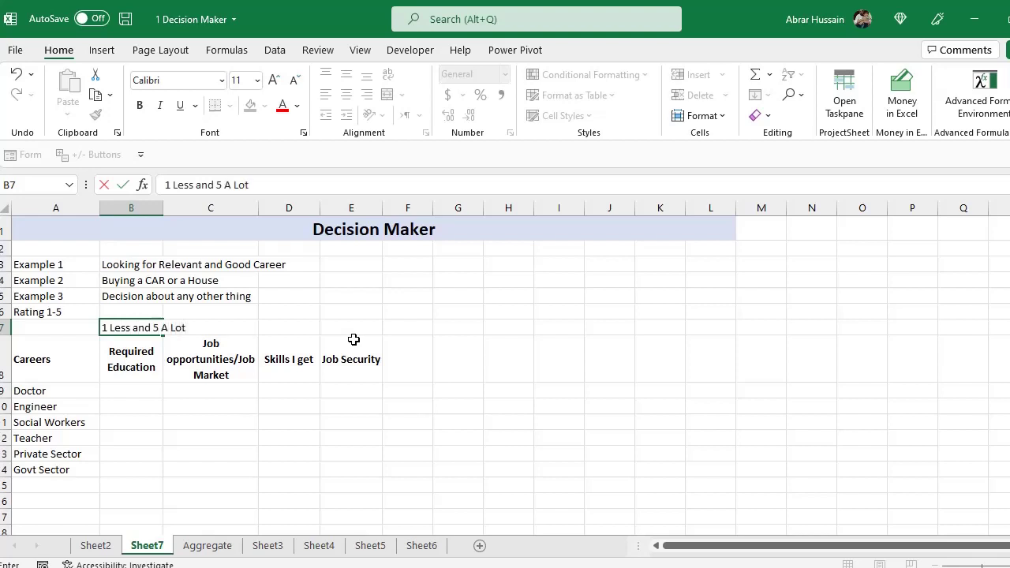
{"action": "key", "text": "ctrl+Return"}
{"action": "key", "text": "Down"}
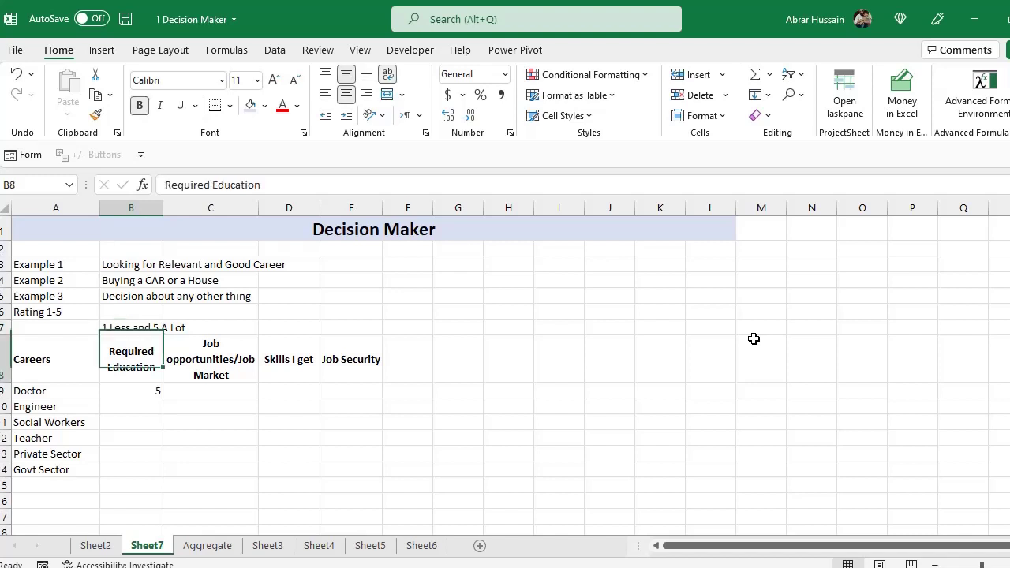
Move the scale note from B7 to B6, beside the Rating 1-5 label
{"action": "key", "text": "Up"}
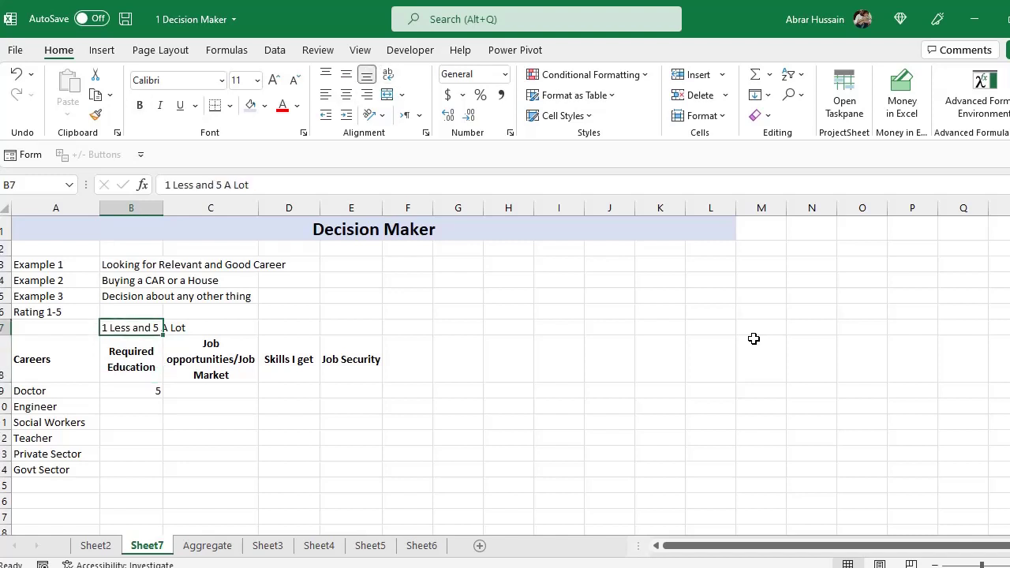
{"action": "key", "text": "ctrl+x"}
{"action": "key", "text": "Up"}
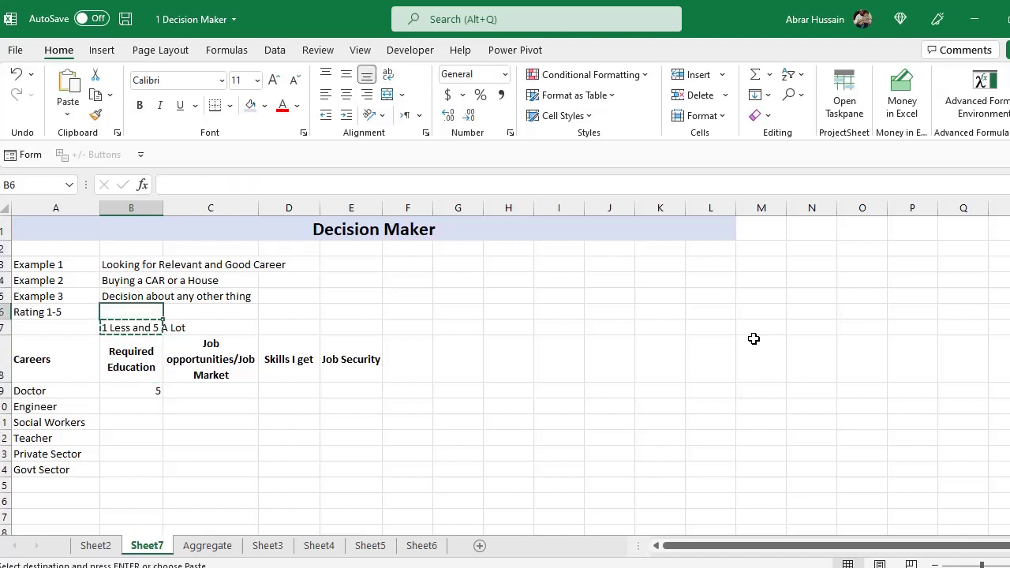
{"action": "key", "text": "Return"}
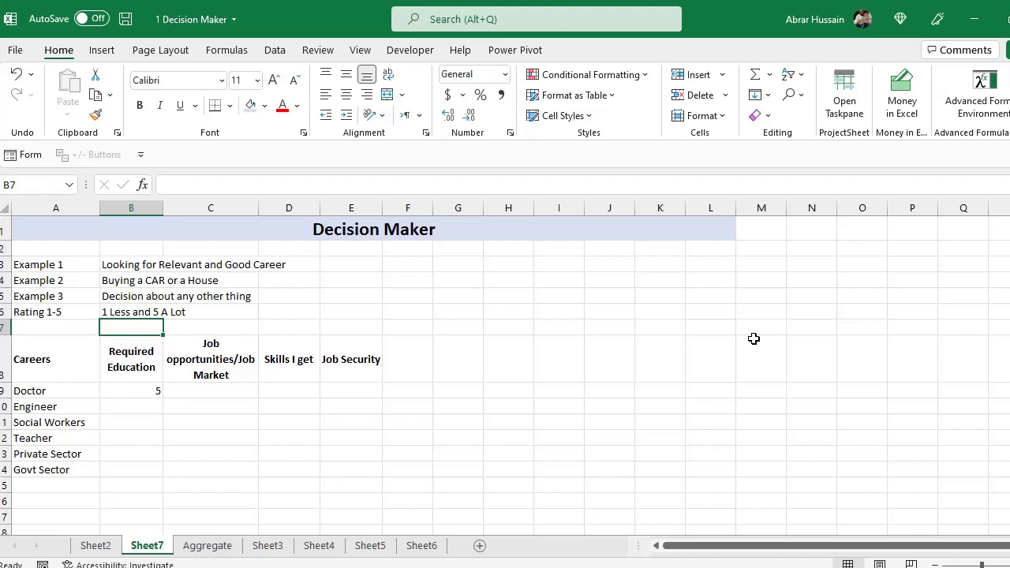
Review the career list and the Required Education criterion against the rating scale note
{"action": "left_click_drag", "start_coordinate": [68, 391], "coordinate": [59, 457]}
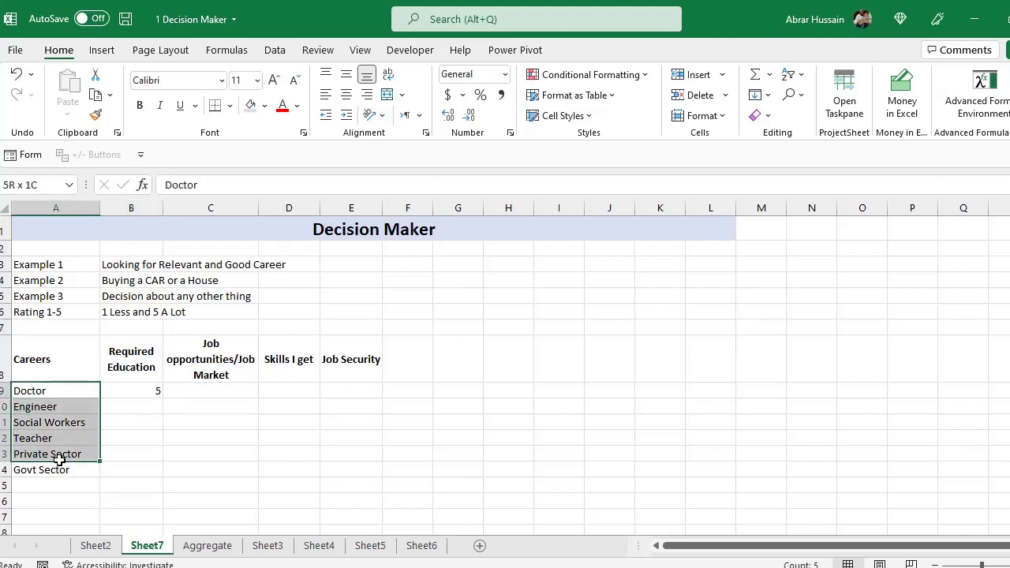
{"action": "left_click", "coordinate": [131, 359]}
{"action": "key", "text": "Up"}
{"action": "key", "text": "Up"}
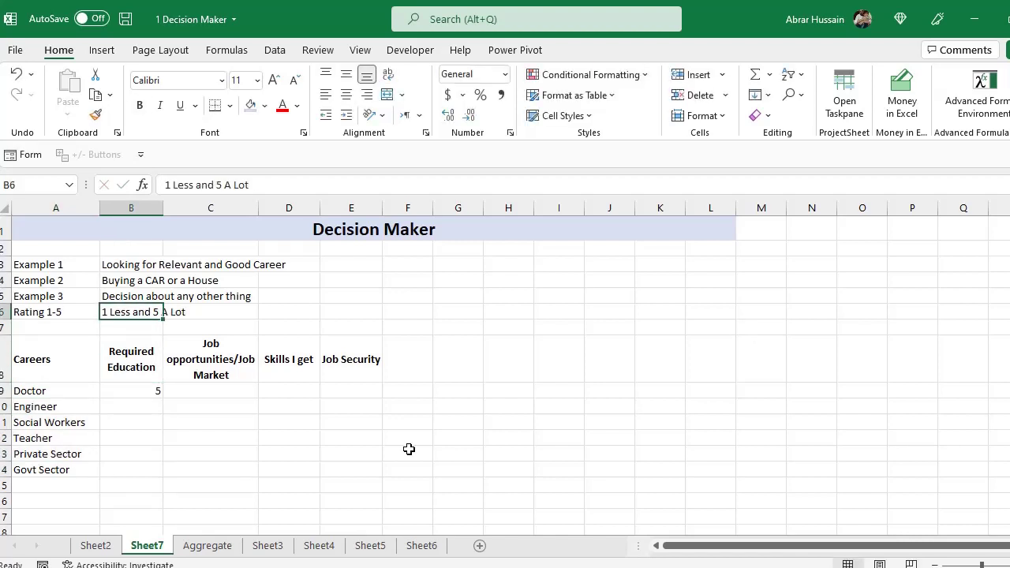
{"action": "key", "text": "F2"}
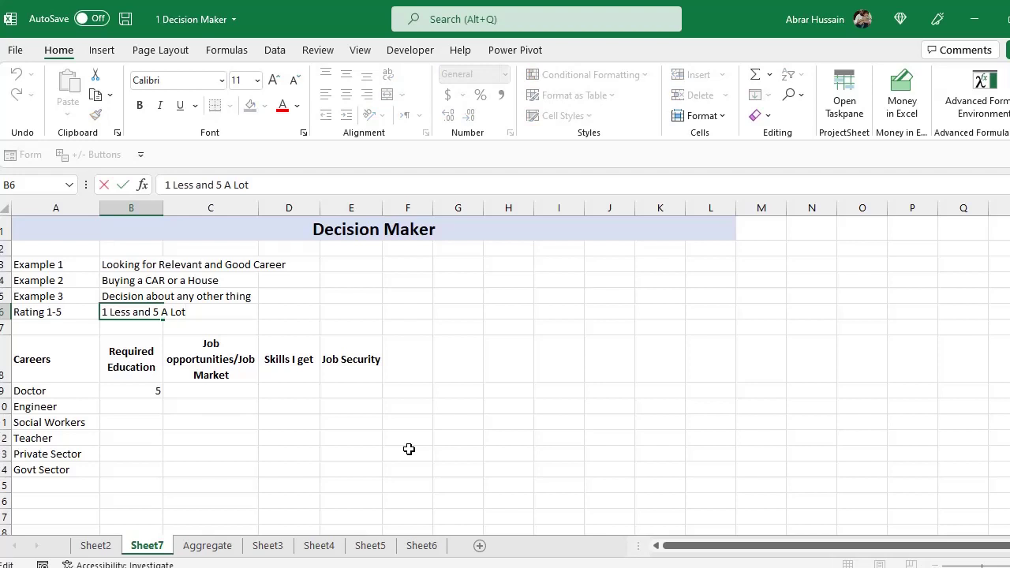
{"action": "key", "text": "Escape"}
{"action": "key", "text": "Down"}
{"action": "key", "text": "Down"}
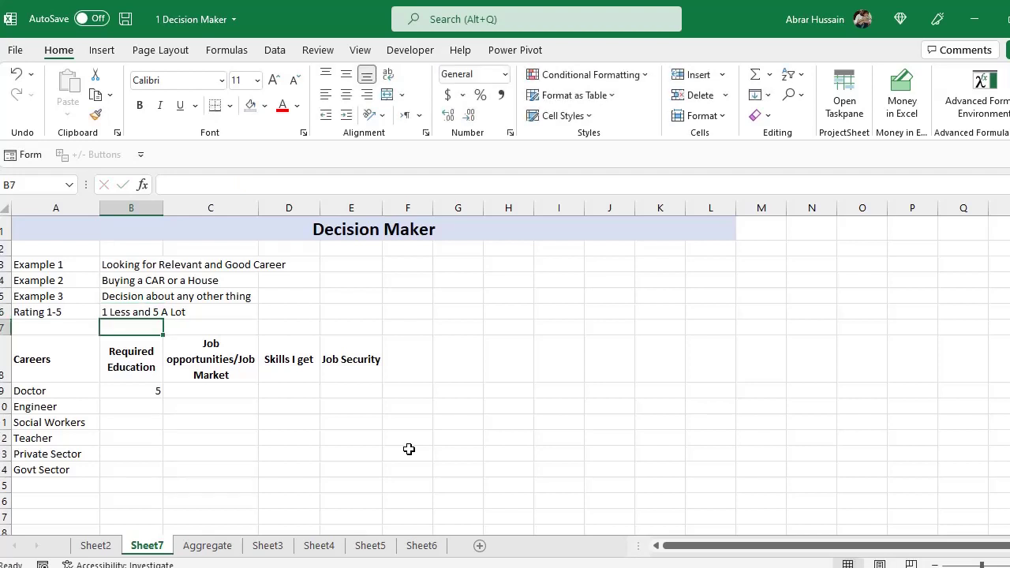
{"action": "key", "text": "Up"}
{"action": "key", "text": "Up"}
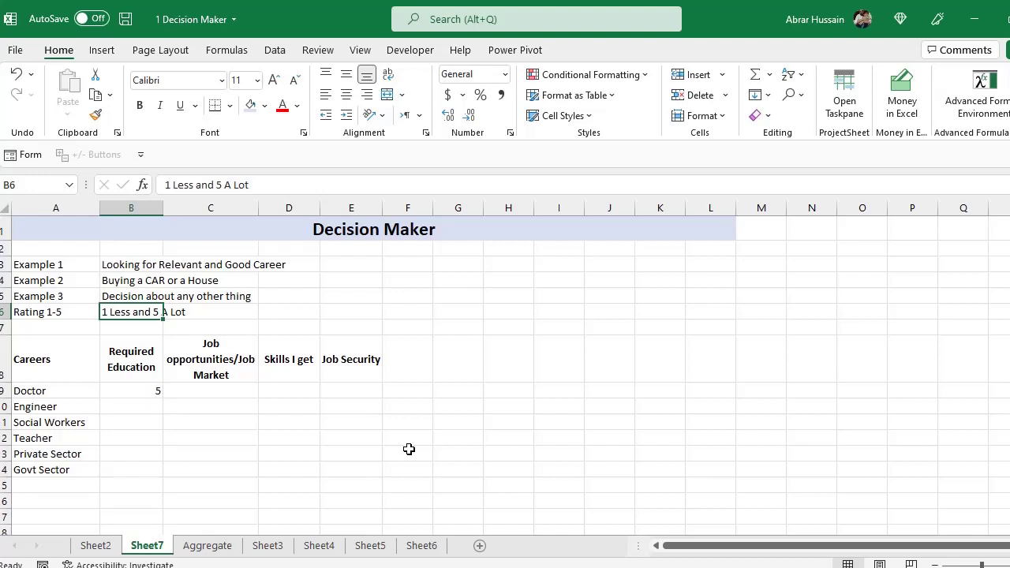
Set the Required Education rating for Doctor in B9 to 1
{"action": "key", "text": "Down"}
{"action": "key", "text": "Down"}
{"action": "key", "text": "Down"}
{"action": "type", "text": "1"}
{"action": "key", "text": "Return"}
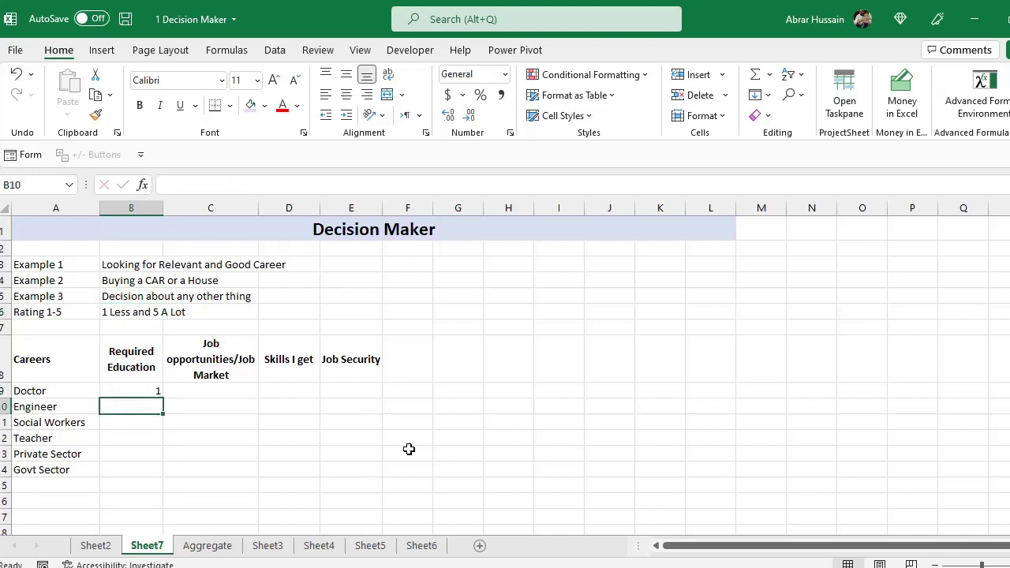
Center the Doctor rating in B9 and enter a Required Education rating of 2 for Engineer
{"action": "key", "text": "Up"}
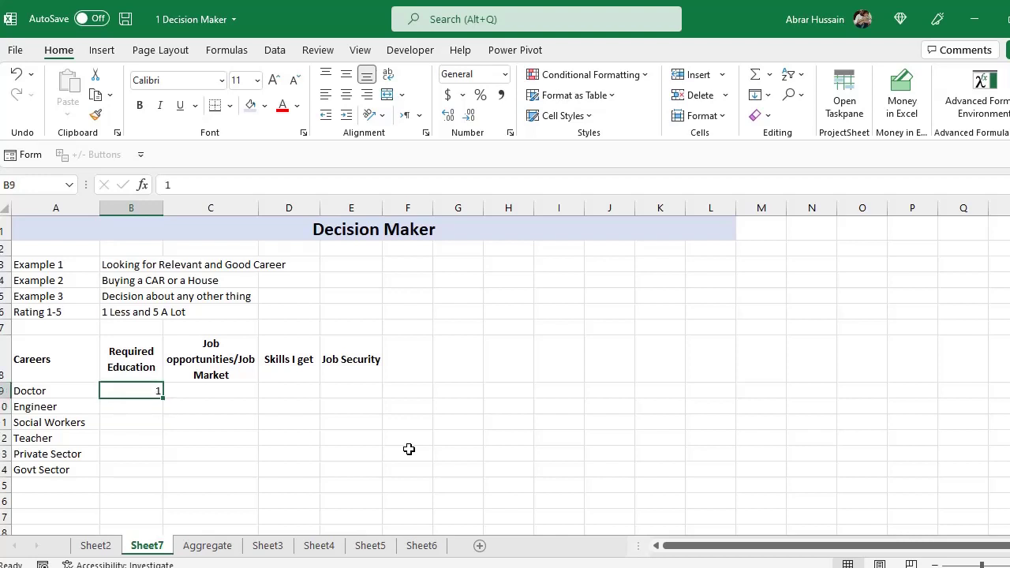
{"action": "key", "text": "Return"}
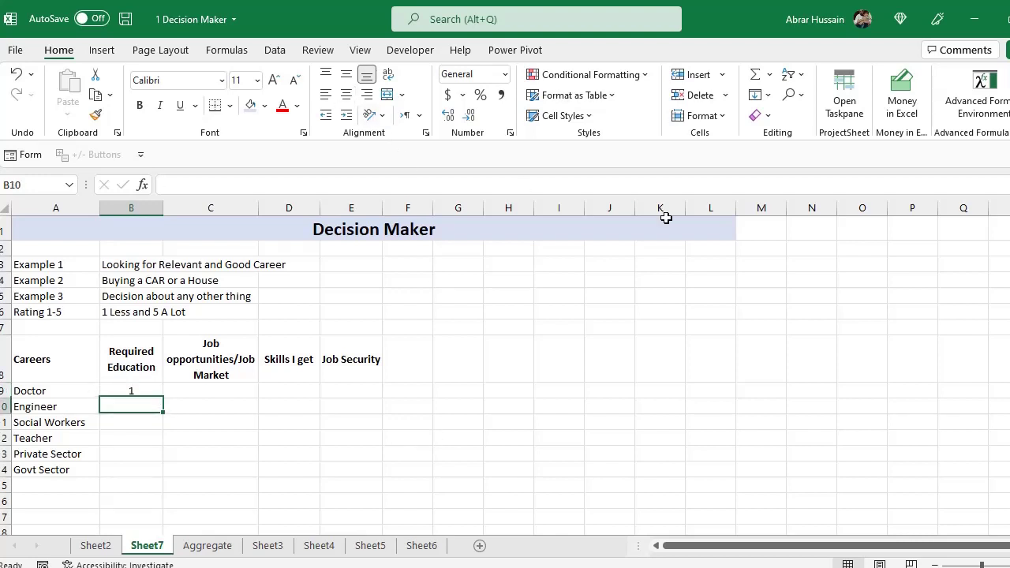
{"action": "type", "text": "2"}
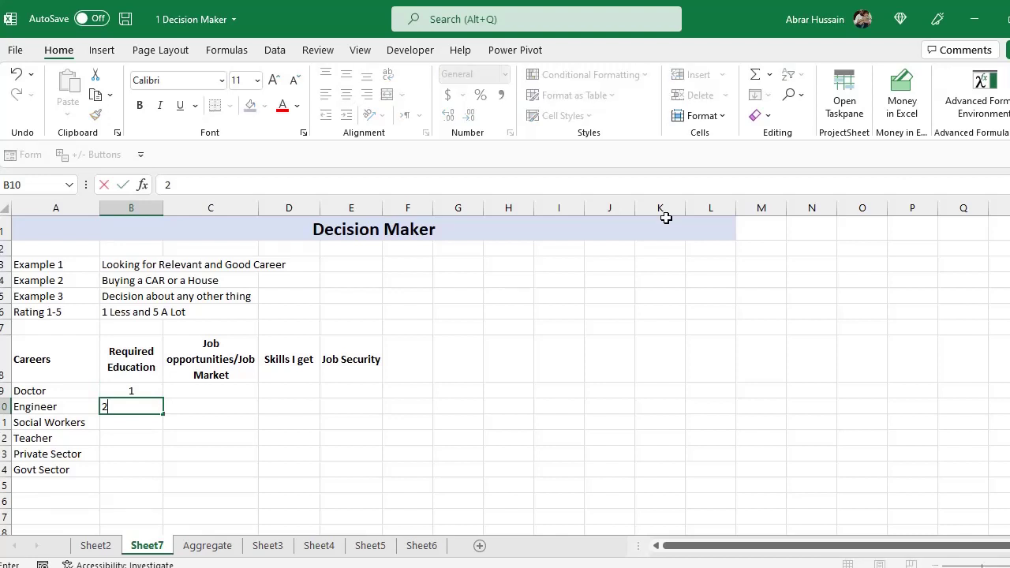
{"action": "key", "text": "Return"}
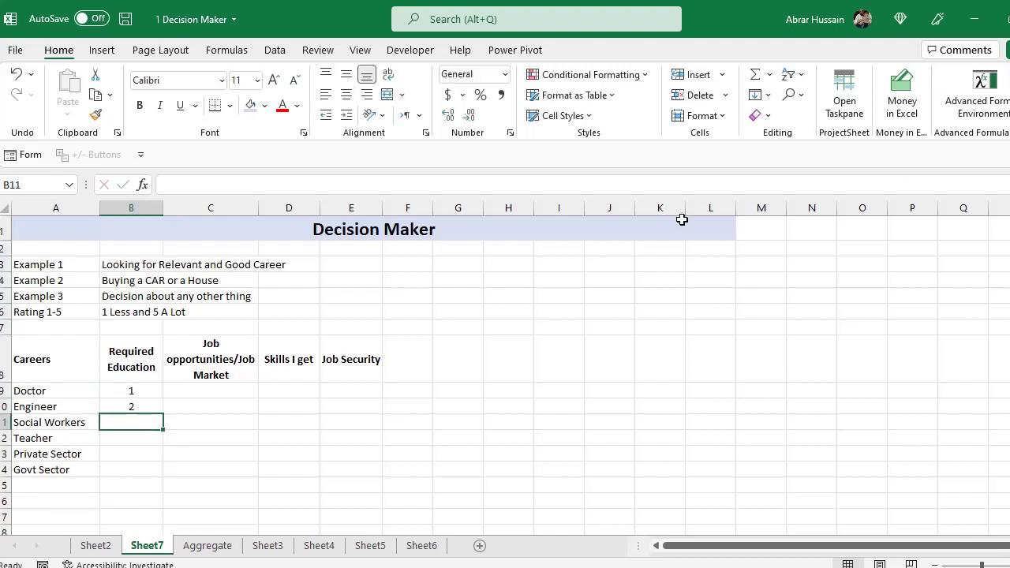
Enter a Required Education rating of 3 for Social Workers, Teacher, Private Sector and Govt Sector in B11:B14
{"action": "type", "text": "3"}
{"action": "key", "text": "Return"}
{"action": "type", "text": "3"}
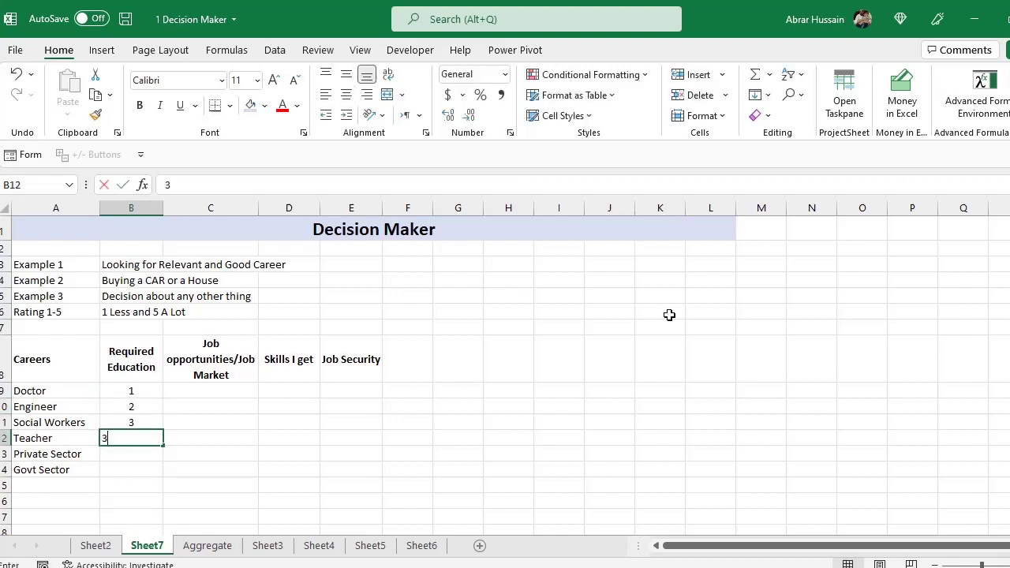
{"action": "key", "text": "Return"}
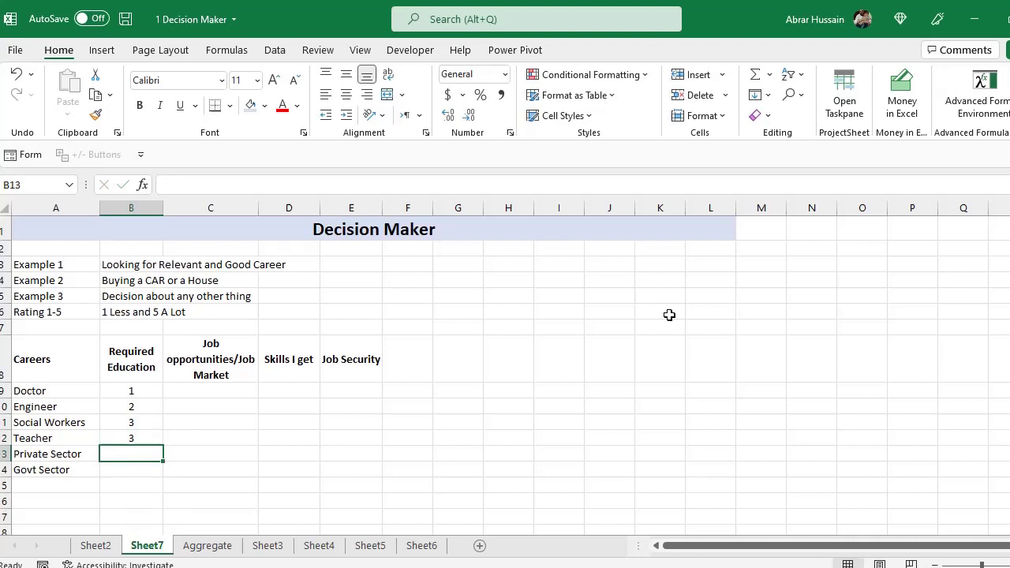
{"action": "type", "text": "3"}
{"action": "key", "text": "Return"}
{"action": "type", "text": "3"}
{"action": "key", "text": "ctrl+Return"}
Review the Job opportunities/Job Market criterion against the rating scale note and the Doctor row
{"action": "key", "text": "Up"}
{"action": "key", "text": "Up"}
{"action": "key", "text": "Up"}
{"action": "key", "text": "Up"}
{"action": "key", "text": "Up"}
{"action": "key", "text": "Right"}
{"action": "key", "text": "Up"}
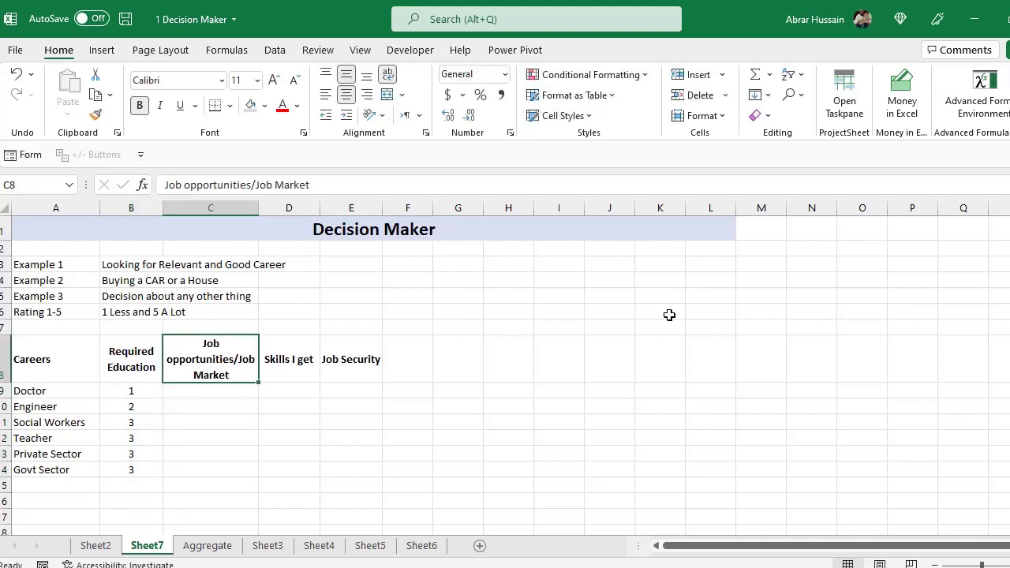
{"action": "key", "text": "Up"}
{"action": "key", "text": "Left"}
{"action": "key", "text": "Up"}
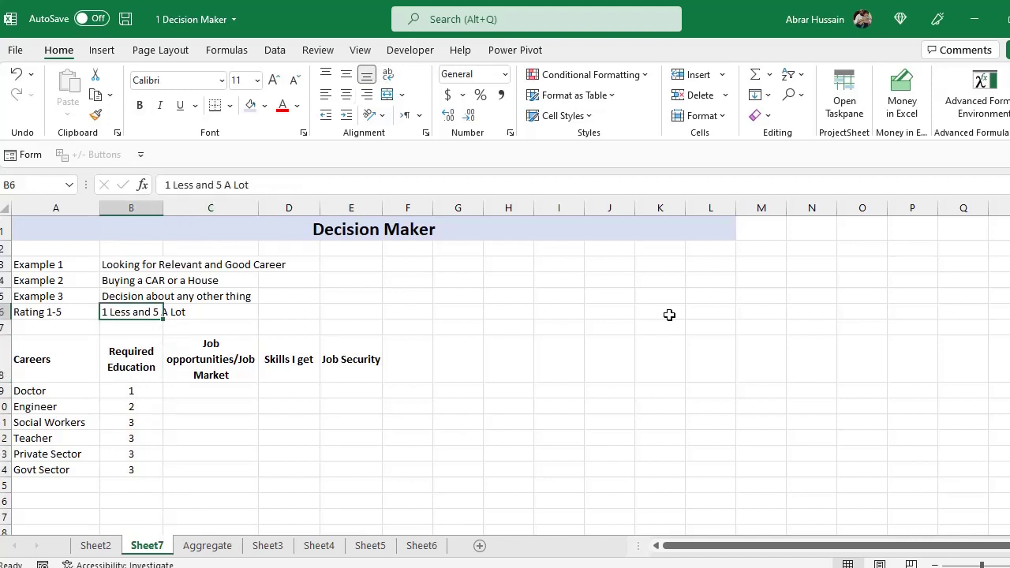
{"action": "key", "text": "Down"}
{"action": "key", "text": "Down"}
{"action": "key", "text": "Right"}
{"action": "key", "text": "Down"}
{"action": "key", "text": "Left"}
{"action": "key", "text": "Left"}
{"action": "key", "text": "Right"}
{"action": "key", "text": "Right"}
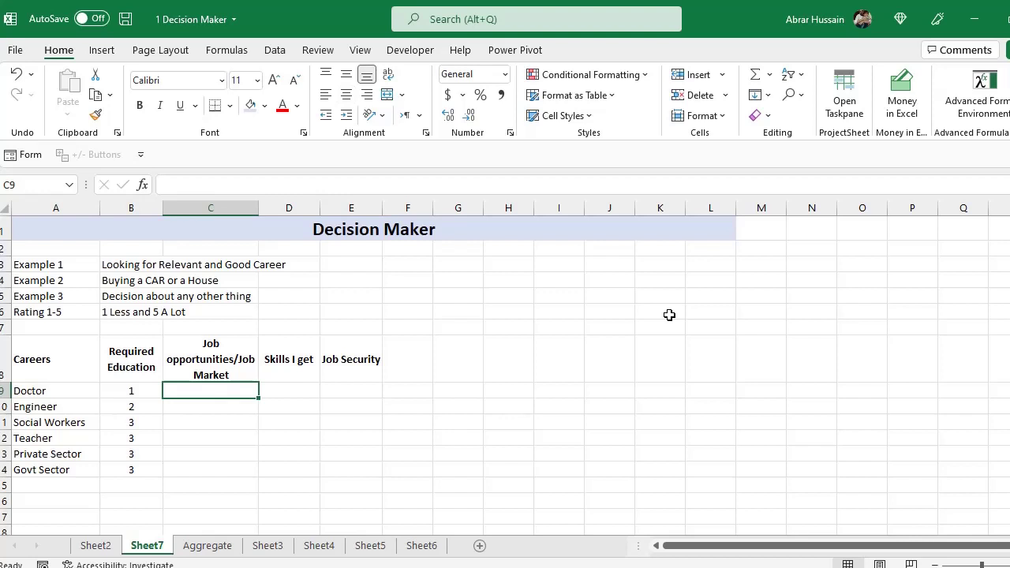
Enter a Job opportunities/Job Market rating of 5 for Doctor in C9 and center it
{"action": "type", "text": "5"}
{"action": "key", "text": "Return"}
{"action": "key", "text": "Up"}
{"action": "left_click", "coordinate": [346, 94]}
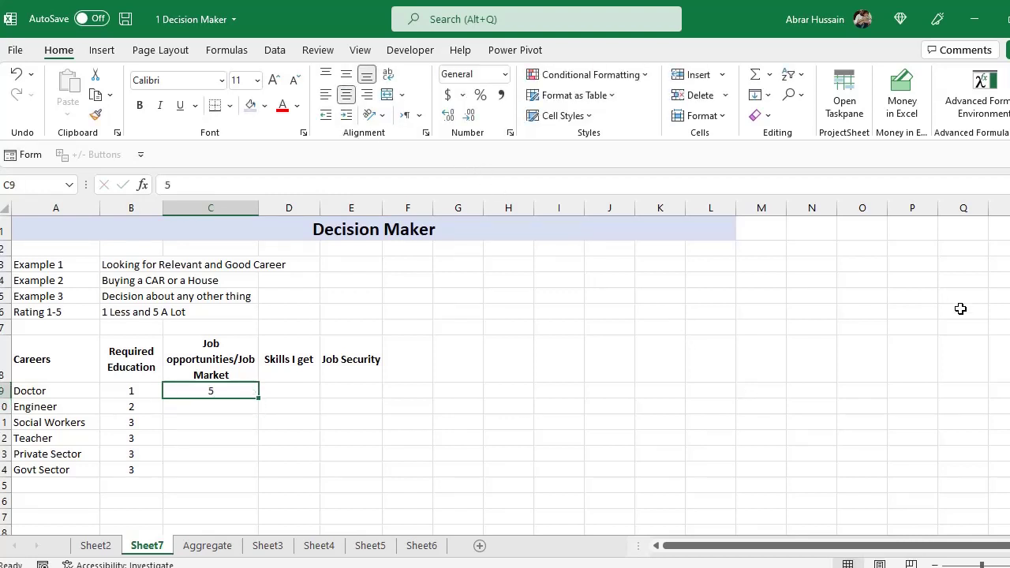
Enter a Job opportunities/Job Market rating of 4 for Engineer in C10 and center it
{"action": "key", "text": "Down"}
{"action": "type", "text": "4"}
{"action": "key", "text": "Return"}
{"action": "key", "text": "Up"}
{"action": "left_click", "coordinate": [347, 94]}
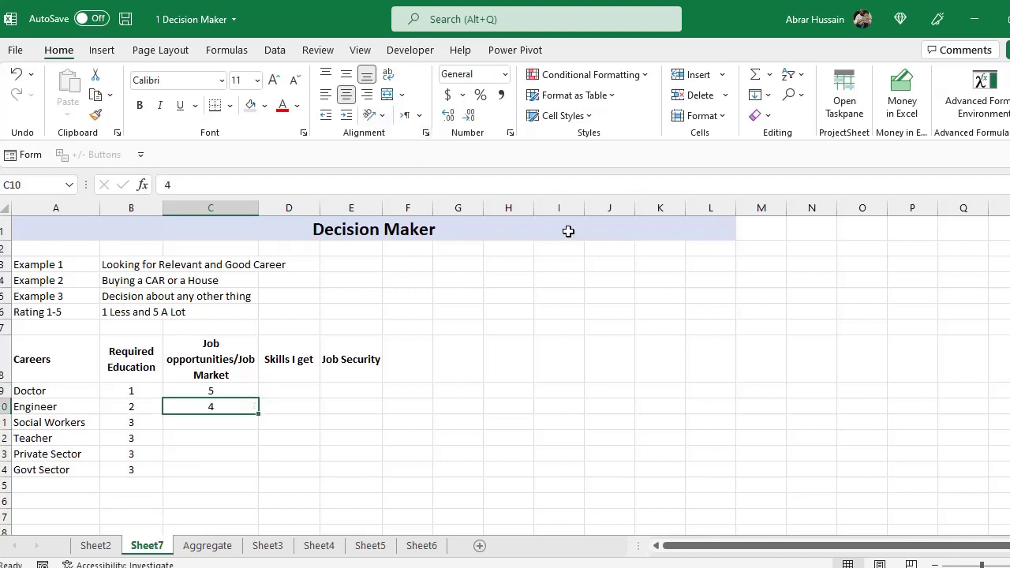
Set the Job opportunities/Job Market rating for Engineer in C10 to 3
{"action": "type", "text": "3"}
{"action": "key", "text": "Return"}
{"action": "key", "text": "Up"}
{"action": "type", "text": "4"}
{"action": "key", "text": "Return"}
{"action": "key", "text": "Up"}
{"action": "type", "text": "3"}
{"action": "key", "text": "Return"}
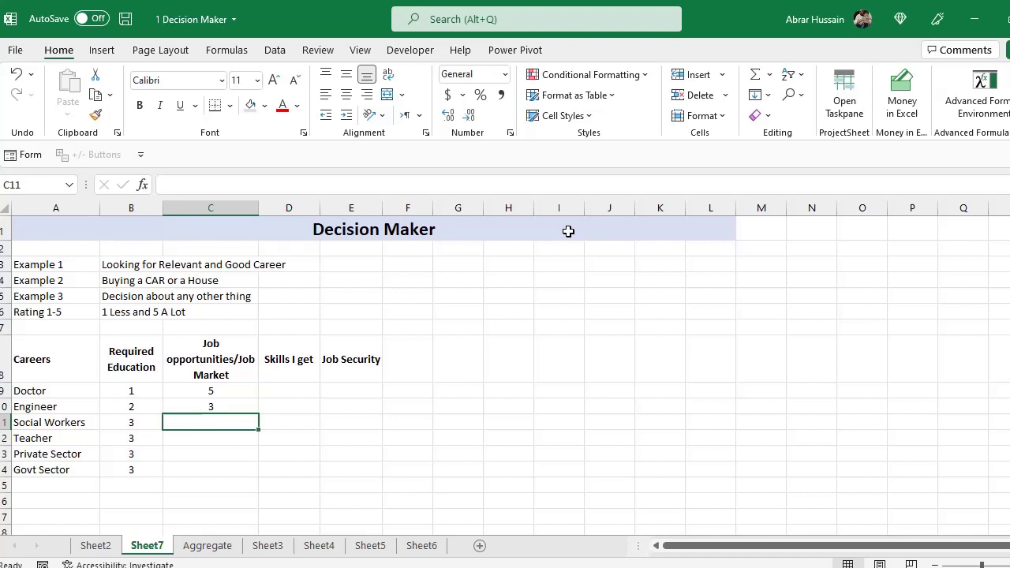
Enter Job opportunities/Job Market ratings of 3 for Social Workers, Teacher and Private Sector, and 2 for Govt Sector
{"action": "type", "text": "3"}
{"action": "key", "text": "Return"}
{"action": "key", "text": "Up"}
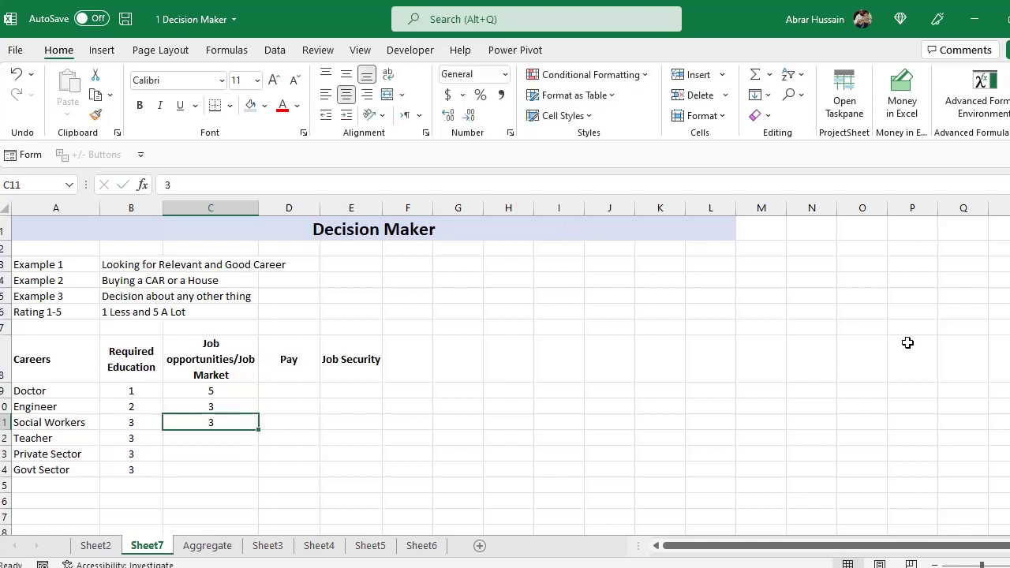
{"action": "key", "text": "Down"}
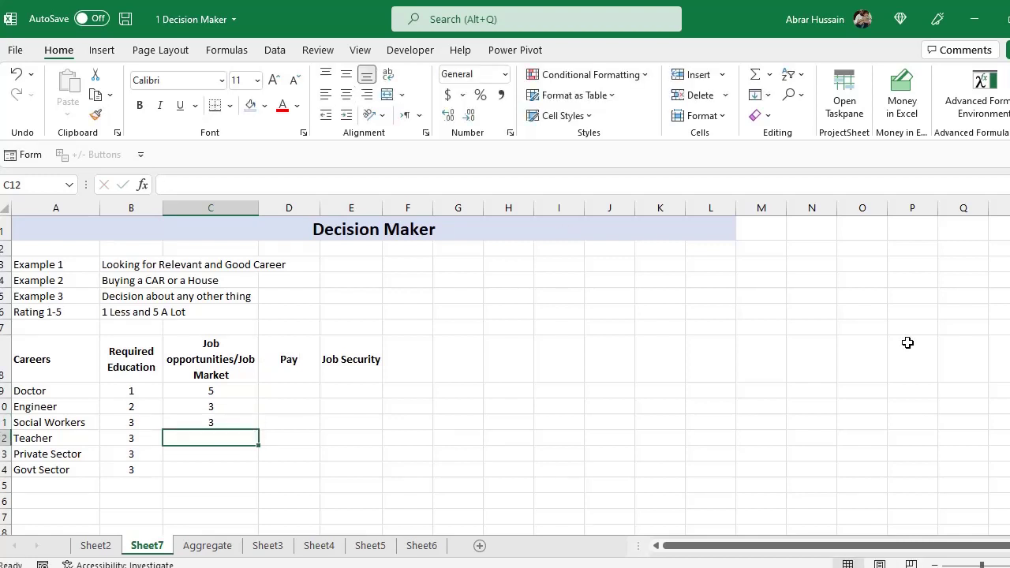
{"action": "type", "text": "3"}
{"action": "key", "text": "Return"}
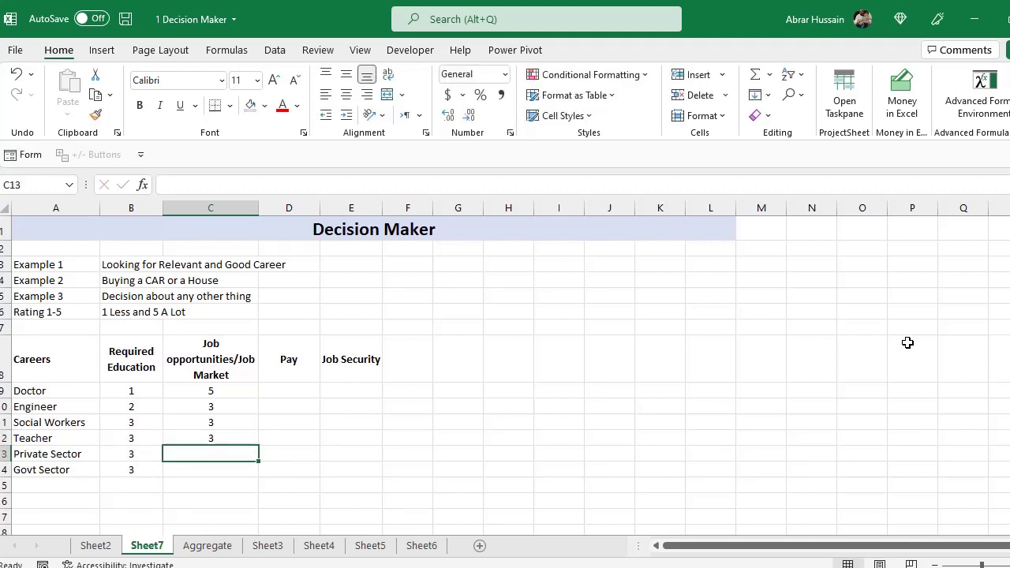
{"action": "type", "text": "3"}
{"action": "key", "text": "Return"}
{"action": "key", "text": "Up"}
{"action": "key", "text": "Down"}
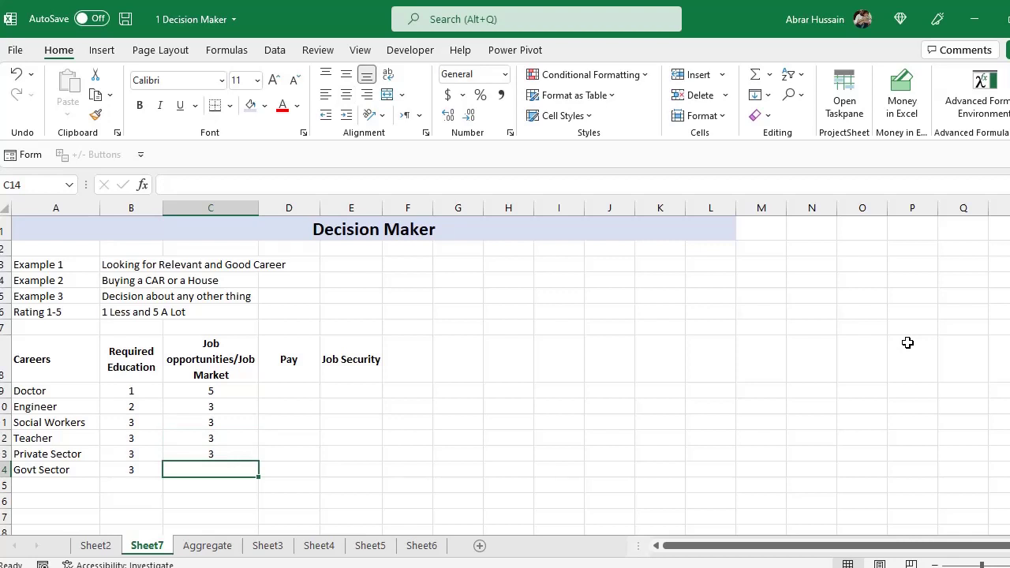
{"action": "type", "text": "2"}
{"action": "key", "text": "Return"}
Enter a Pay rating of 5 for Doctor in D9 and center it
{"action": "key", "text": "Right"}
{"action": "key", "text": "ctrl+Up"}
{"action": "key", "text": "Down"}
{"action": "key", "text": "Left"}
{"action": "key", "text": "Left"}
{"action": "key", "text": "Right"}
{"action": "key", "text": "Right"}
{"action": "type", "text": "5"}
{"action": "key", "text": "Return"}
{"action": "key", "text": "Up"}
{"action": "left_click", "coordinate": [346, 94]}
Copy the Doctor Pay rating from D9 to the Engineer row in D10
{"action": "key", "text": "ctrl+c"}
{"action": "key", "text": "Down"}
{"action": "key", "text": "ctrl+v"}
{"action": "key", "text": "Down"}
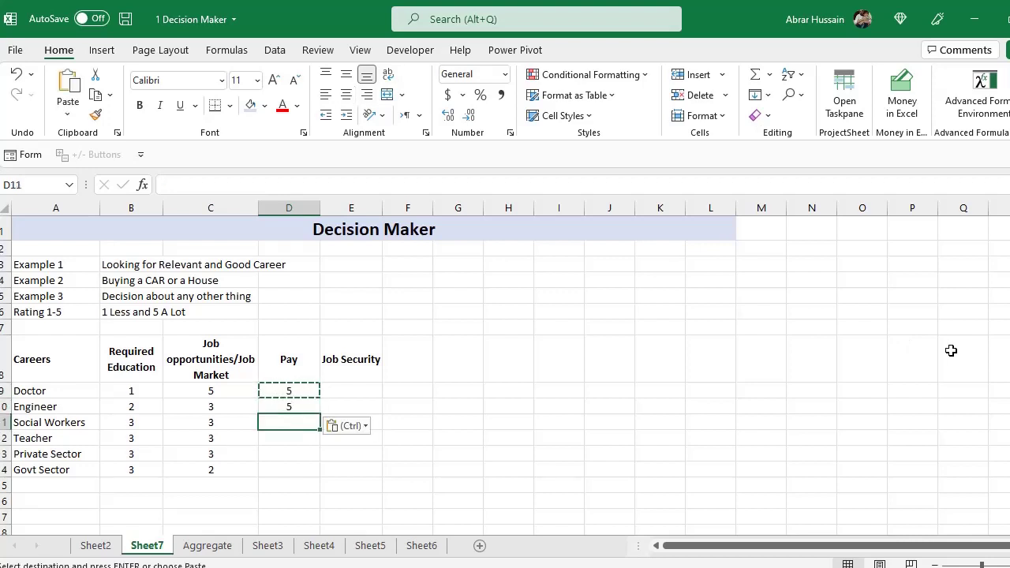
Enter Pay ratings of 4 for Social Workers, 2 for Teacher, 3 for Private Sector and 3 for Govt Sector
{"action": "type", "text": "4"}
{"action": "key", "text": "Return"}
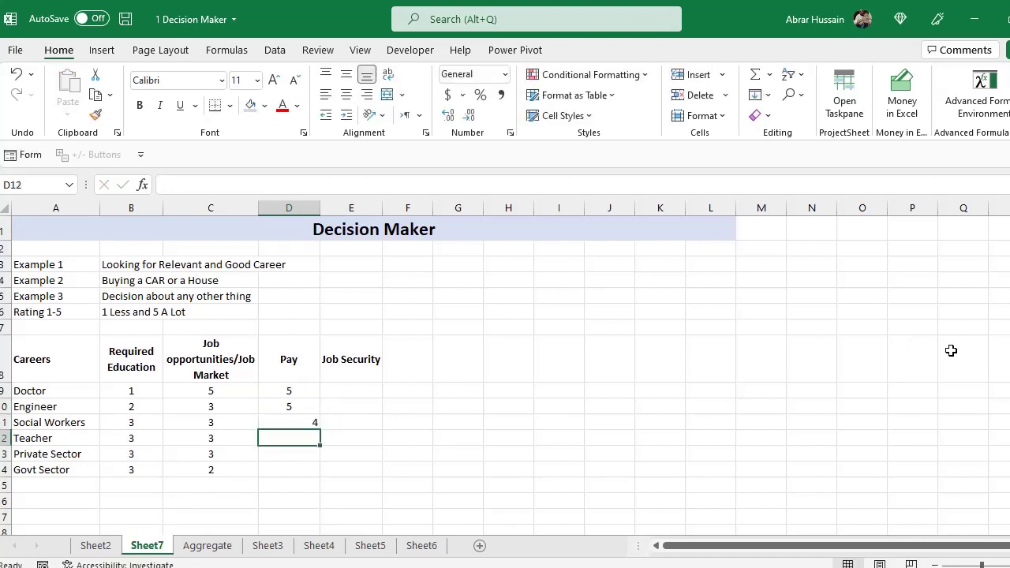
{"action": "type", "text": "2"}
{"action": "key", "text": "Return"}
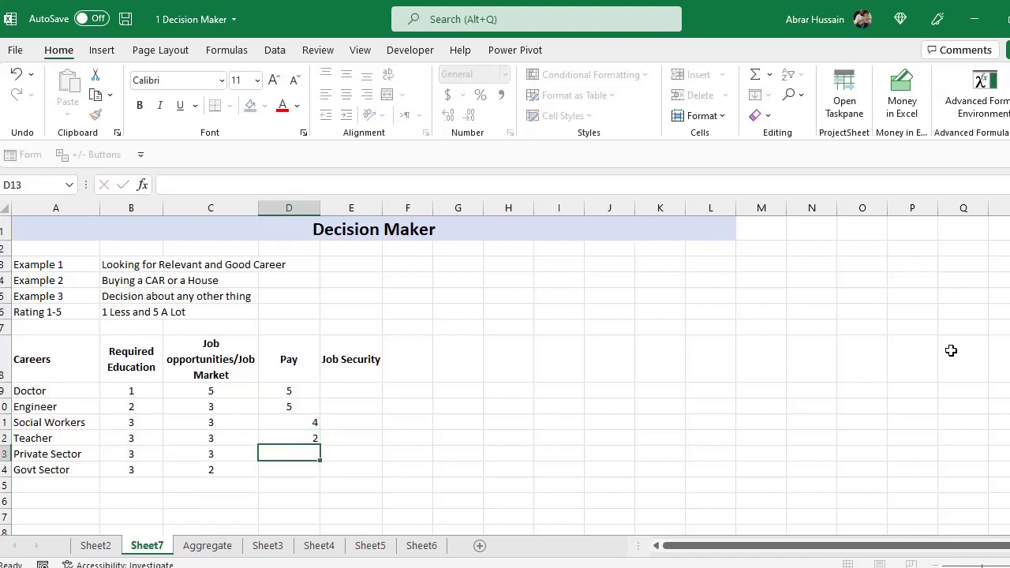
{"action": "key", "text": "Up"}
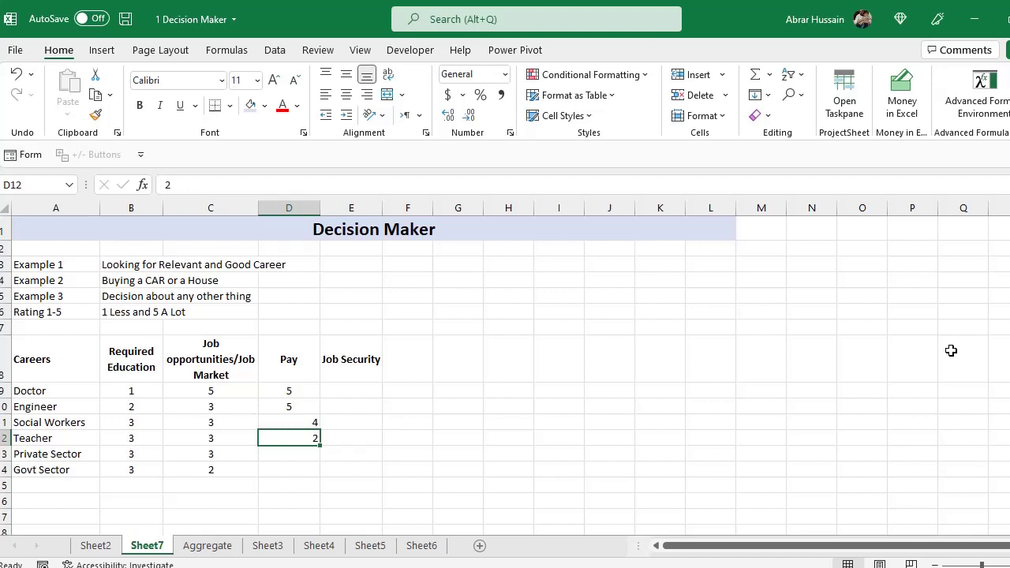
{"action": "key", "text": "Down"}
{"action": "type", "text": "3"}
{"action": "key", "text": "Return"}
{"action": "key", "text": "Up"}
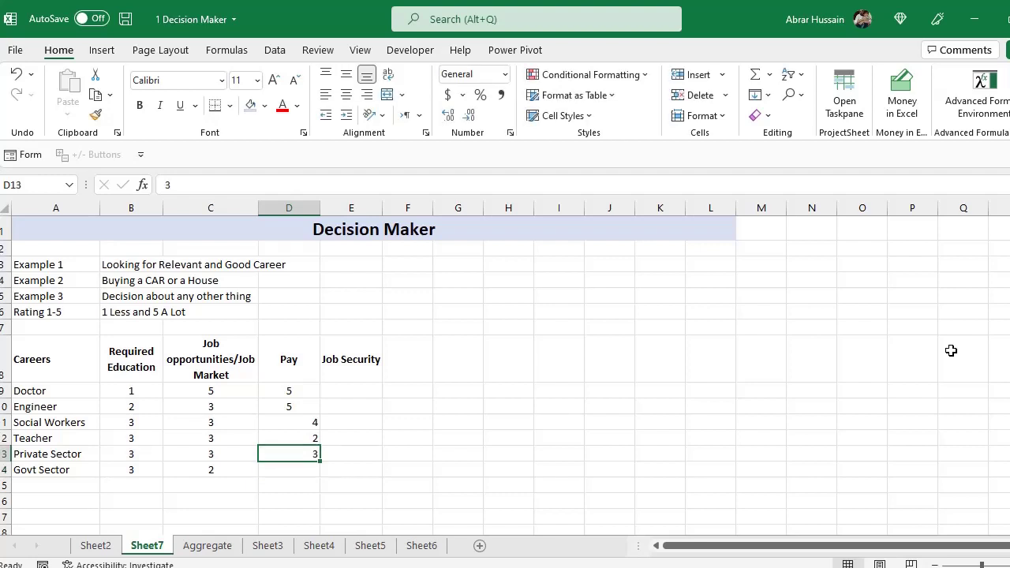
{"action": "key", "text": "Down"}
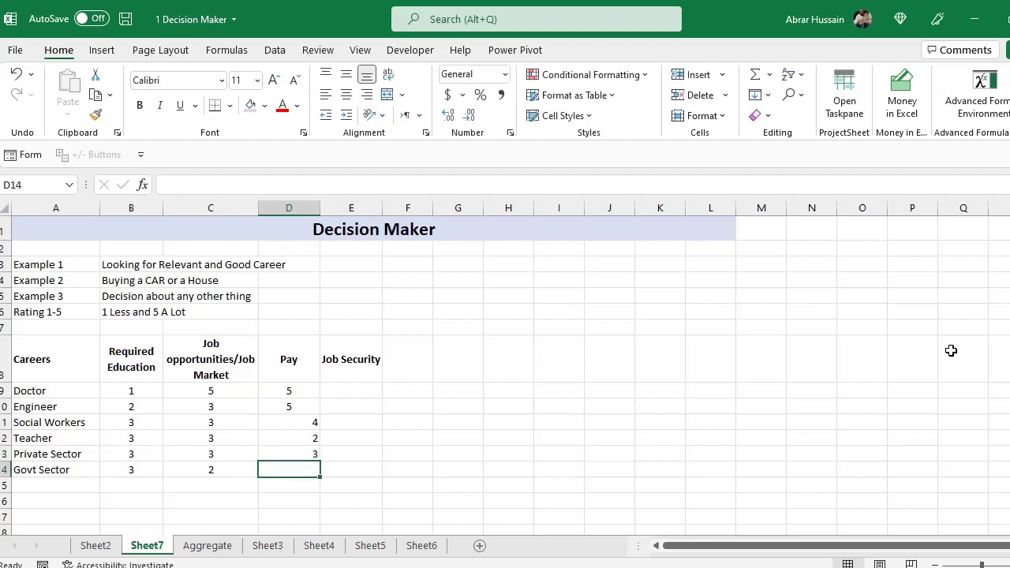
{"action": "type", "text": "3"}
{"action": "key", "text": "Return"}
Center all the Pay ratings in D9:D14
{"action": "key", "text": "Up"}
{"action": "key", "text": "Up"}
{"action": "key", "text": "Up"}
{"action": "key", "text": "Up"}
{"action": "key", "text": "Up"}
{"action": "key", "text": "Up"}
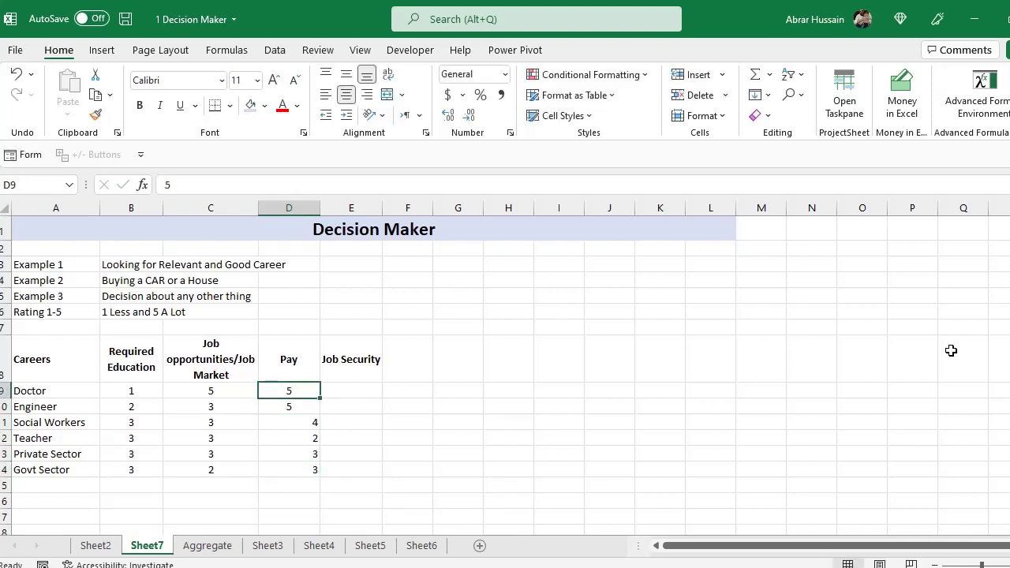
{"action": "key", "text": "ctrl+shift+Down"}
{"action": "left_click", "coordinate": [346, 94]}
{"action": "left_click", "coordinate": [347, 93]}
Enter Job Security ratings of 5 for Doctor, 5 for Engineer and 3 for Social Workers in E9:E11
{"action": "left_click", "coordinate": [351, 391]}
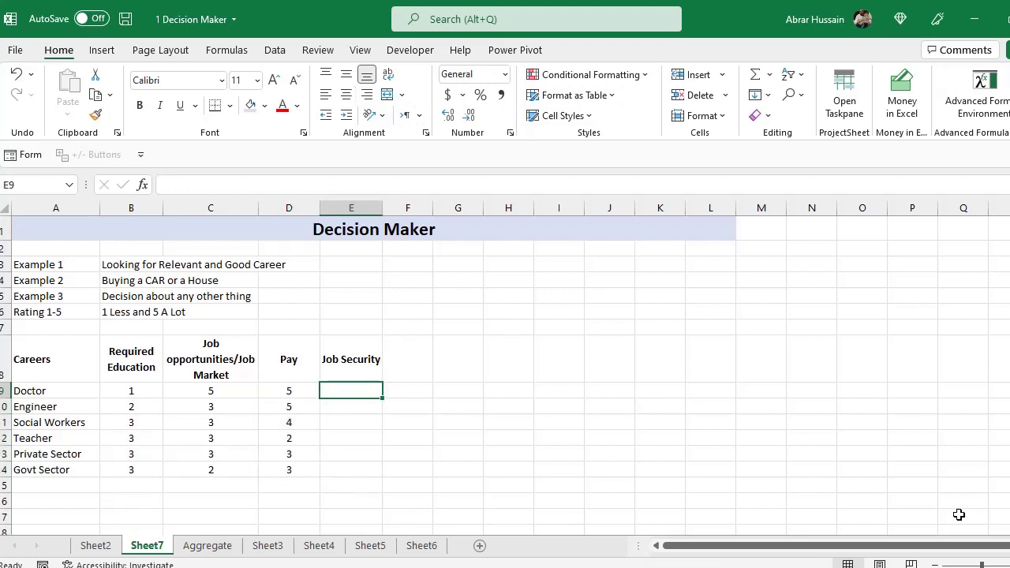
{"action": "type", "text": "5"}
{"action": "key", "text": "Return"}
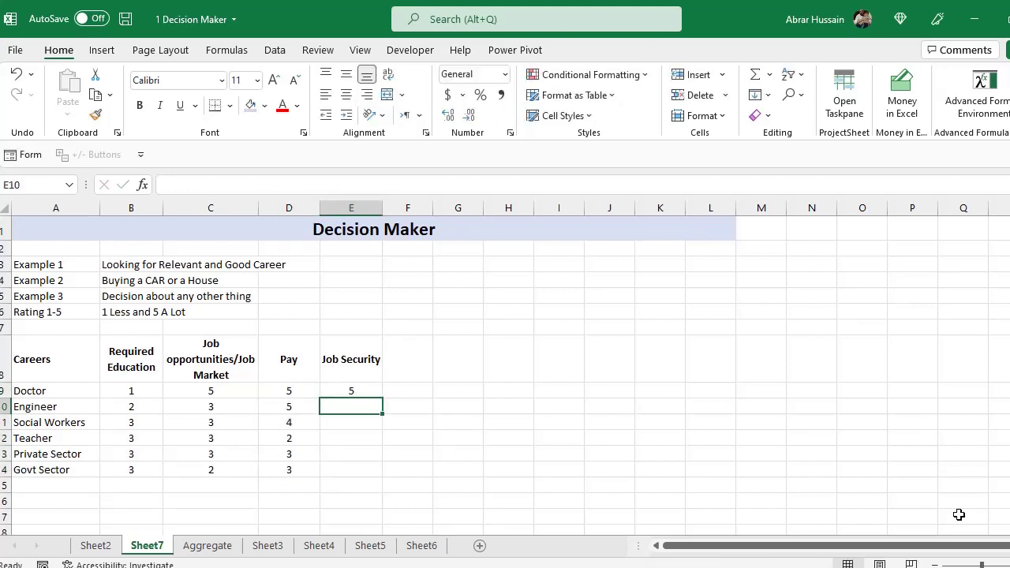
{"action": "type", "text": "5"}
{"action": "key", "text": "Return"}
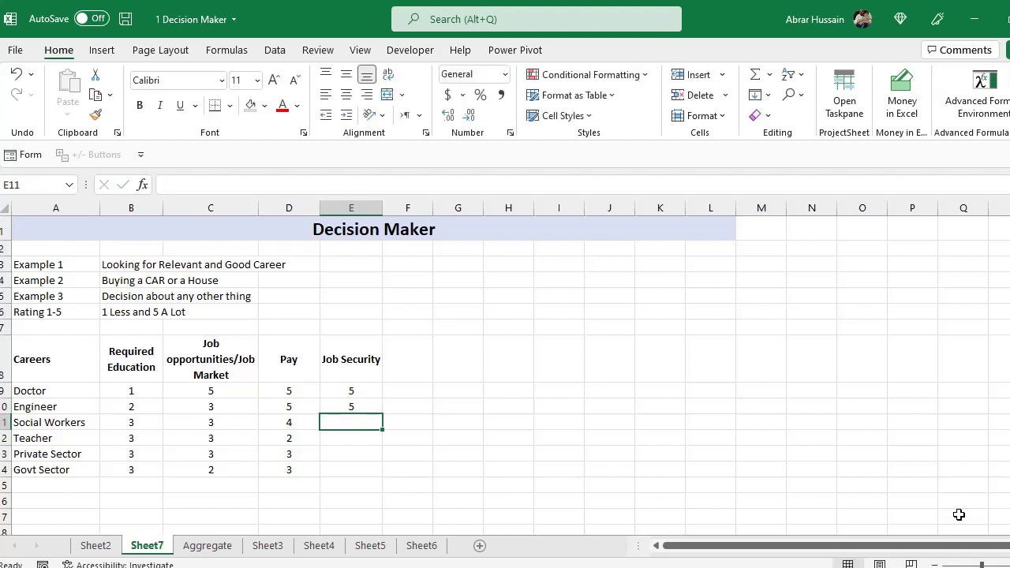
{"action": "type", "text": "3"}
{"action": "key", "text": "Return"}
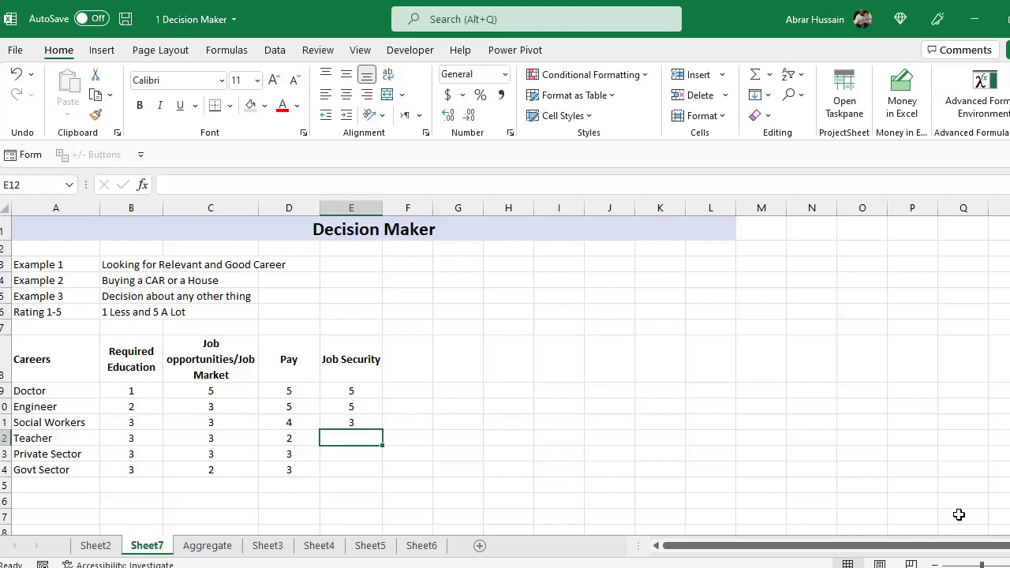
Enter Job Security ratings of 4 for Teacher, 3 for Private Sector and 5 for Govt Sector in E12:E14
{"action": "type", "text": "4"}
{"action": "key", "text": "Return"}
{"action": "key", "text": "Up"}
{"action": "key", "text": "Down"}
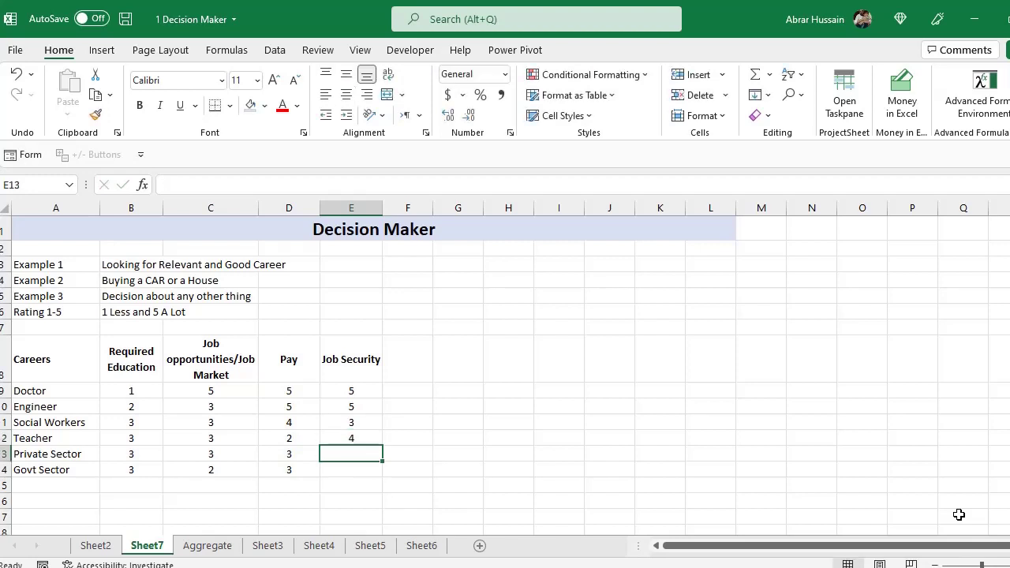
{"action": "type", "text": "4"}
{"action": "key", "text": "BackSpace"}
{"action": "type", "text": "3"}
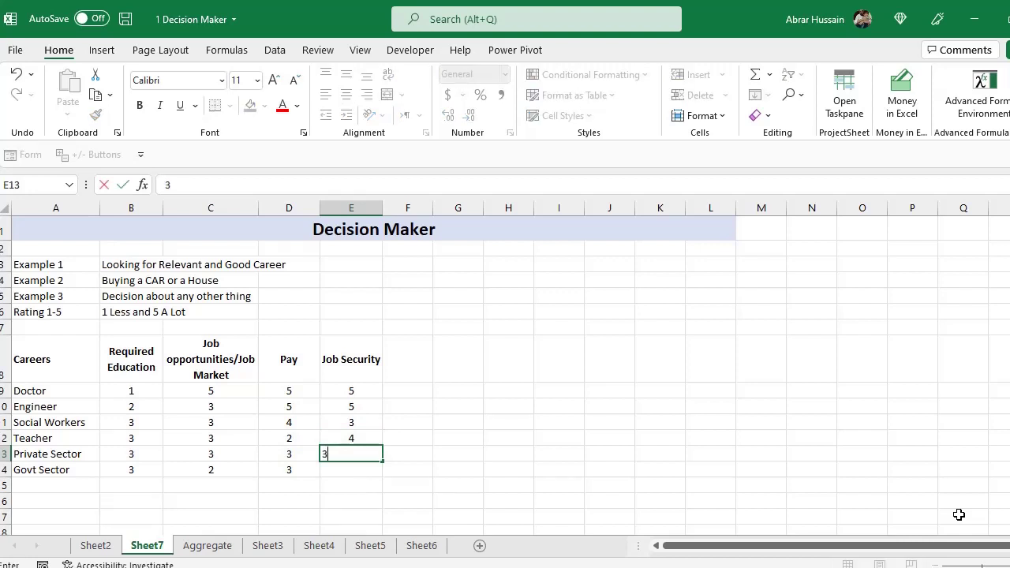
{"action": "key", "text": "Return"}
{"action": "key", "text": "Up"}
{"action": "key", "text": "Down"}
{"action": "type", "text": "5"}
{"action": "key", "text": "Return"}
Add a "Total" heading in F8, beside the Job Security heading
{"action": "key", "text": "Up"}
{"action": "key", "text": "Up"}
{"action": "key", "text": "Up"}
{"action": "key", "text": "Up"}
{"action": "key", "text": "Up"}
{"action": "key", "text": "Up"}
{"action": "key", "text": "Up"}
{"action": "key", "text": "Right"}
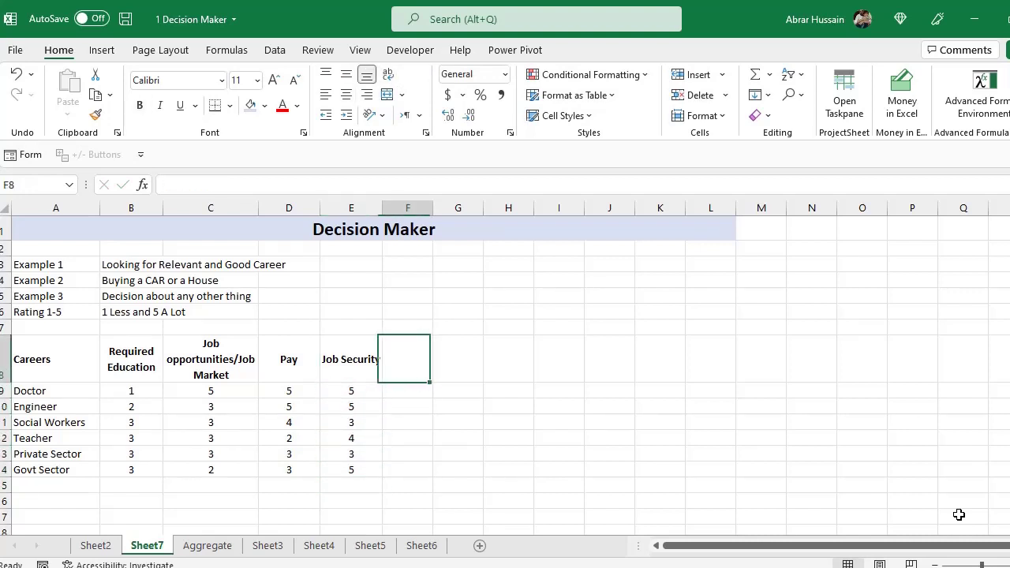
{"action": "type", "text": "Total"}
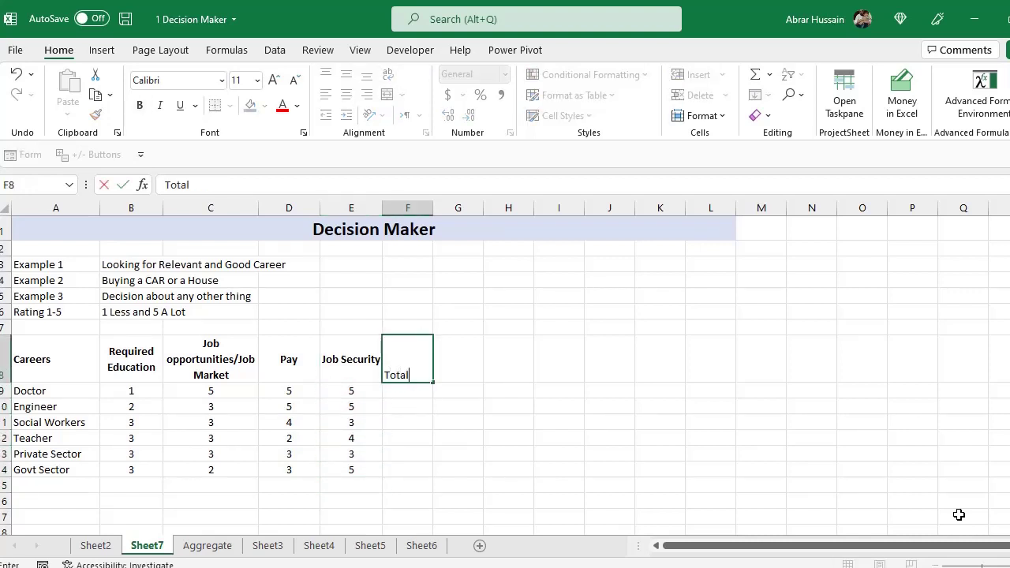
{"action": "key", "text": "Return"}
Total the Doctor ratings in F9 with a SUM formula over B9:E9
{"action": "type", "text": "=sum("}
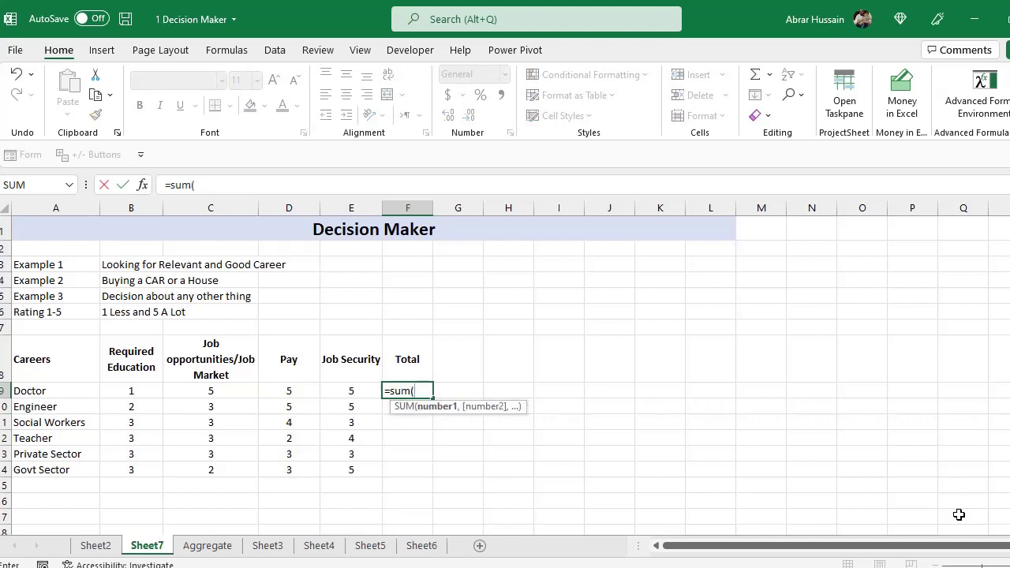
{"action": "key", "text": "Left"}
{"action": "key", "text": "shift+Left"}
{"action": "key", "text": "shift+Left"}
{"action": "key", "text": "shift+Left"}
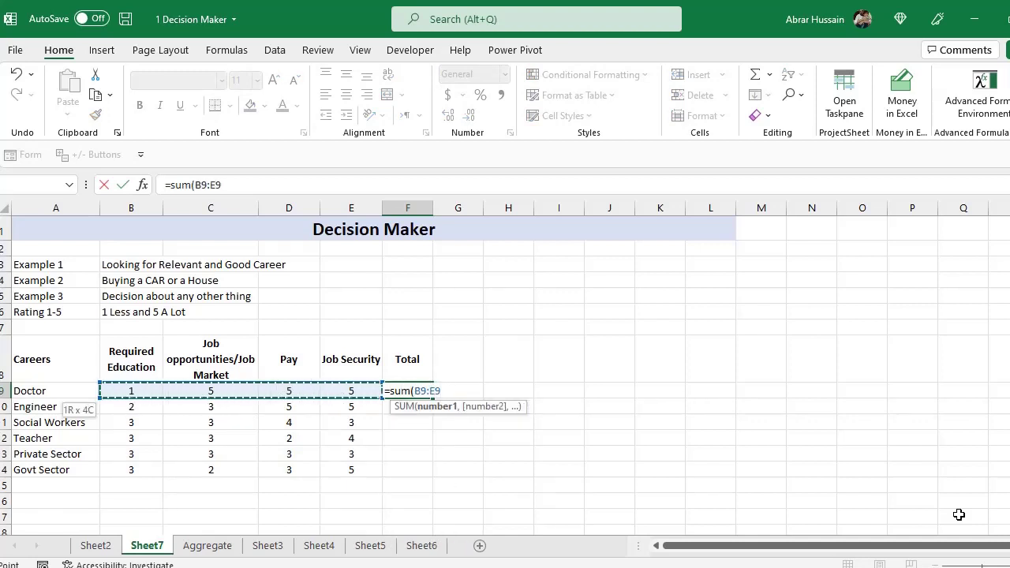
{"action": "key", "text": "ctrl+Return"}
Copy the SUM formula from F9 down through F14 for the remaining careers
{"action": "key", "text": "ctrl+c"}
{"action": "key", "text": "shift+Down"}
{"action": "key", "text": "shift+Down"}
{"action": "key", "text": "shift+Down"}
{"action": "key", "text": "shift+Down"}
{"action": "key", "text": "shift+Down"}
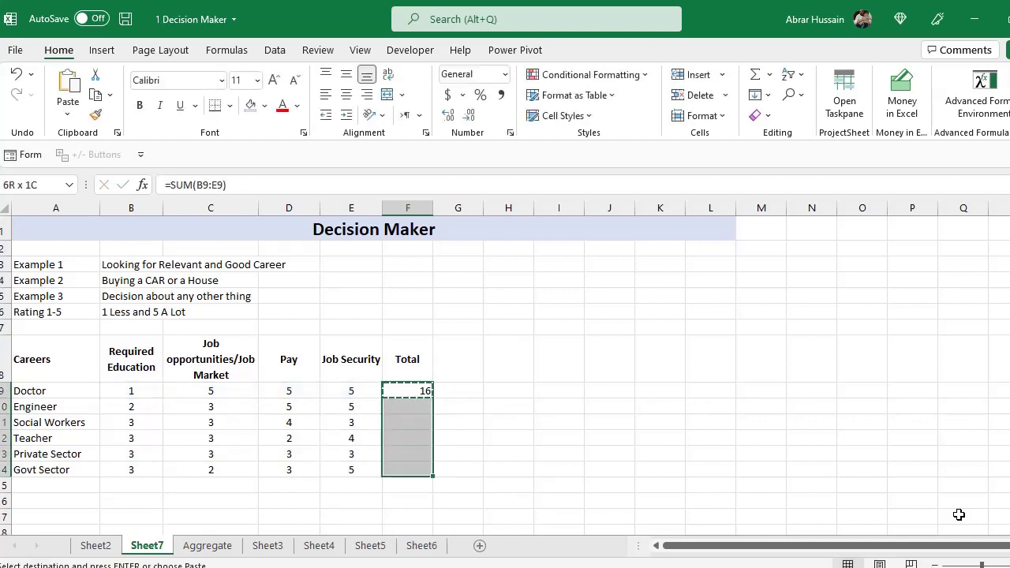
{"action": "key", "text": "ctrl+v"}
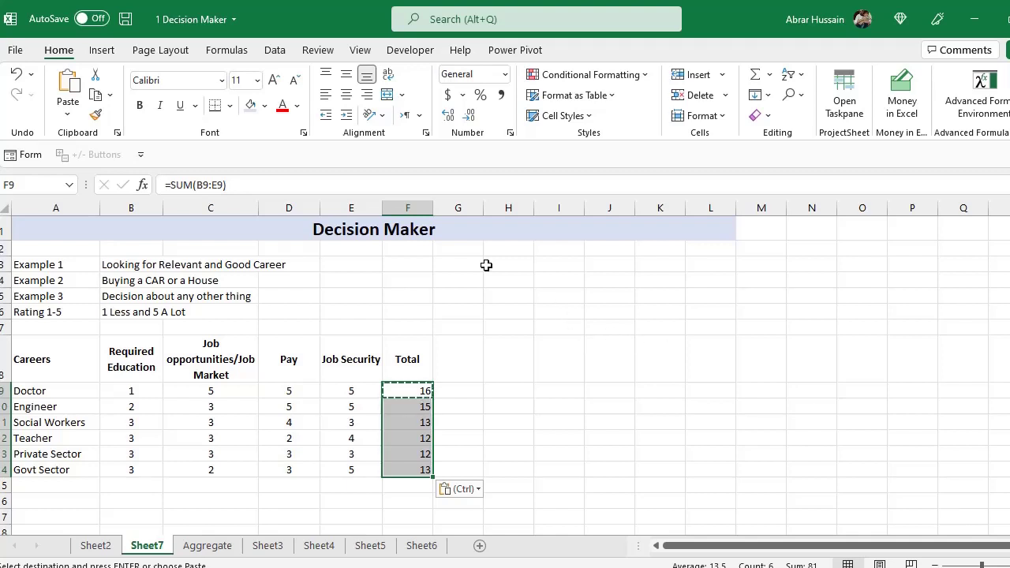
Center the career totals in F9:F14 horizontally
{"action": "left_click", "coordinate": [347, 95]}
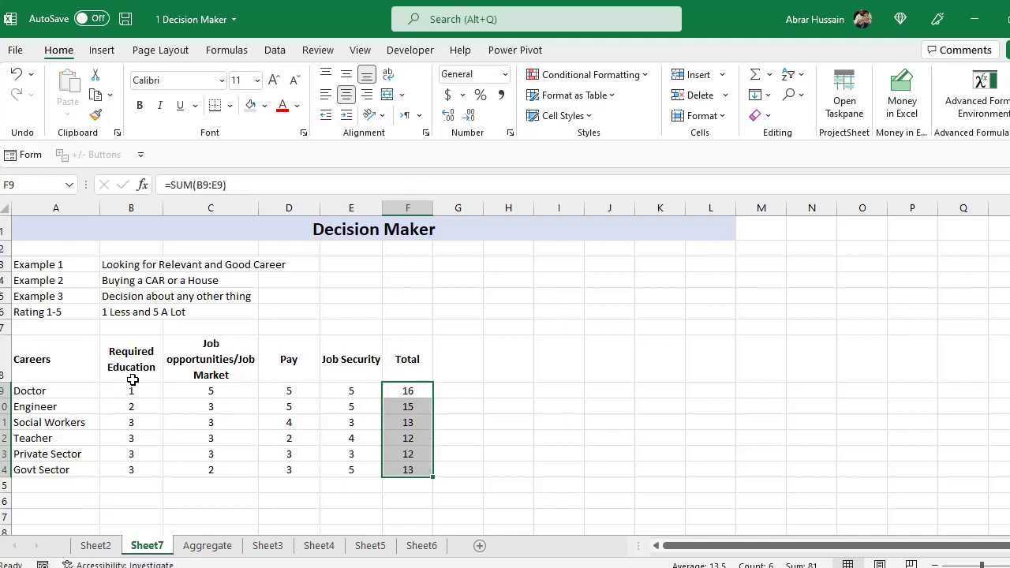
{"action": "left_click", "coordinate": [417, 392]}
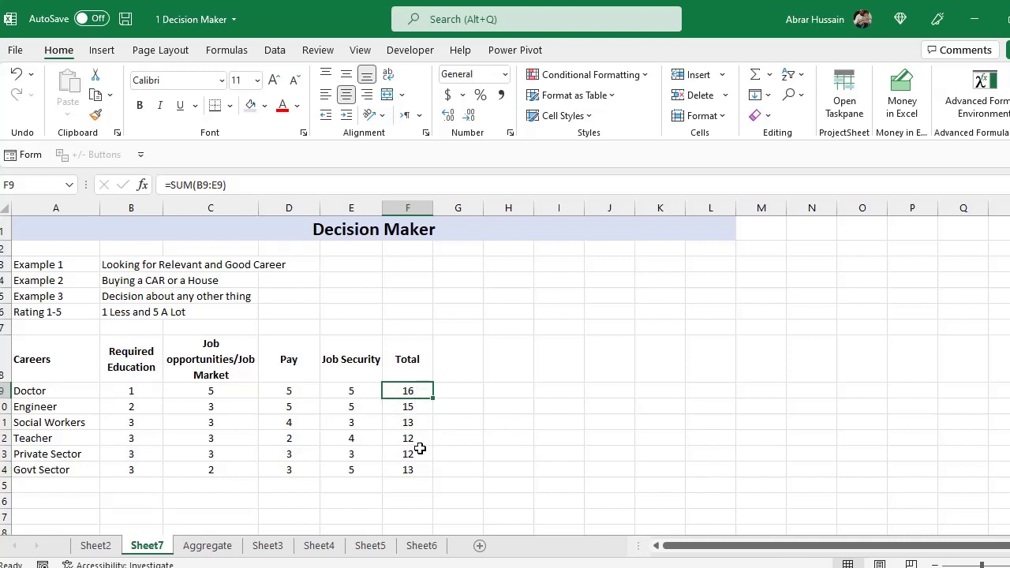
{"action": "left_click_drag", "start_coordinate": [415, 390], "coordinate": [414, 485]}
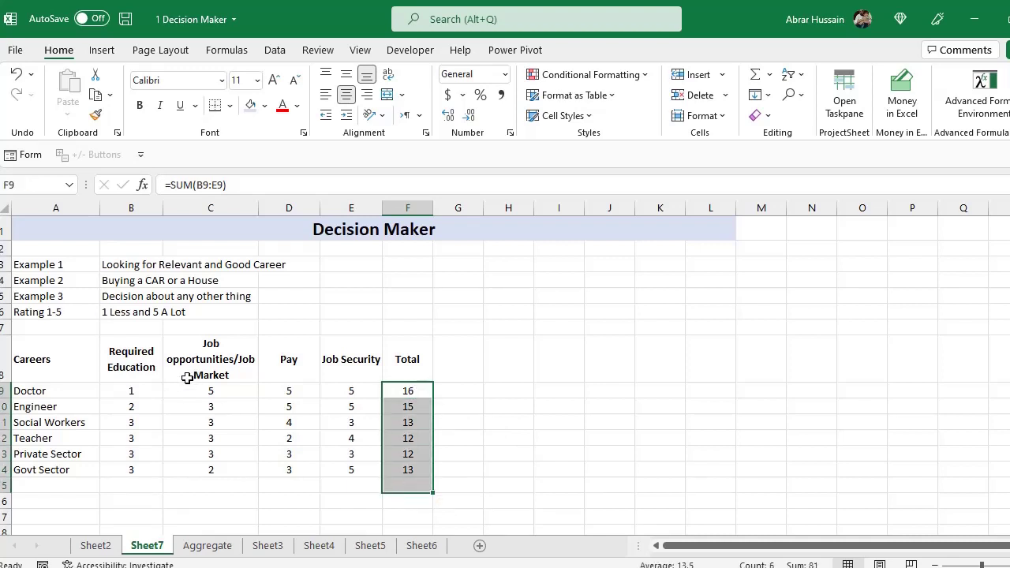
{"action": "left_click", "coordinate": [133, 360]}
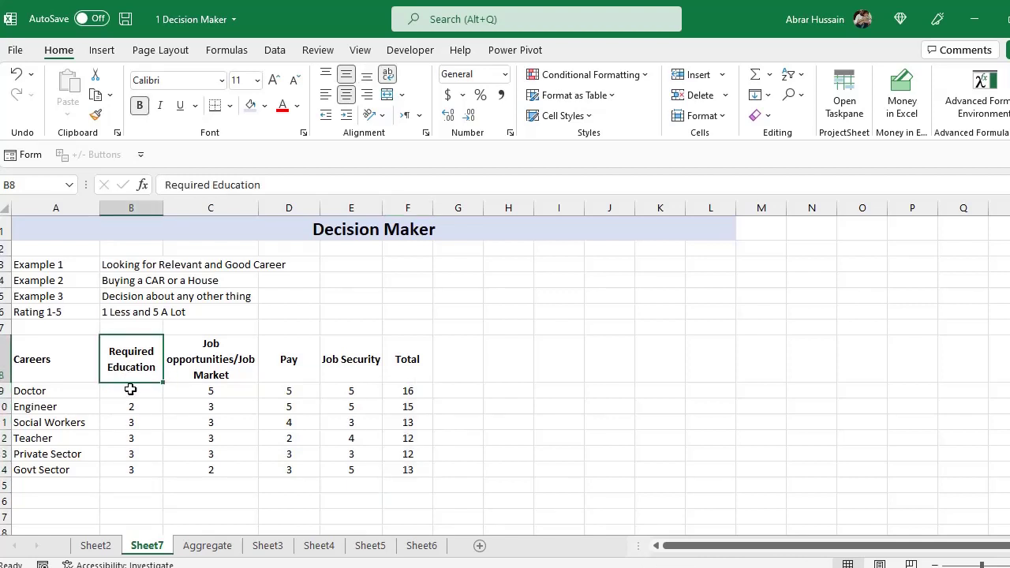
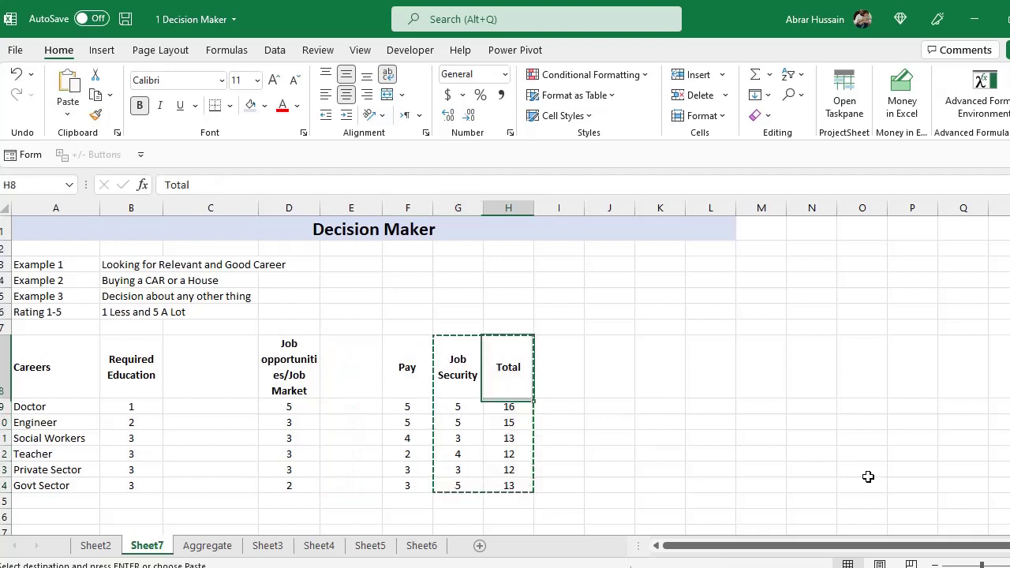
Move the Job Security and Total columns to H and I, and enter the heading "Importance (5)" in C8
{"action": "key", "text": "ctrl+z"}
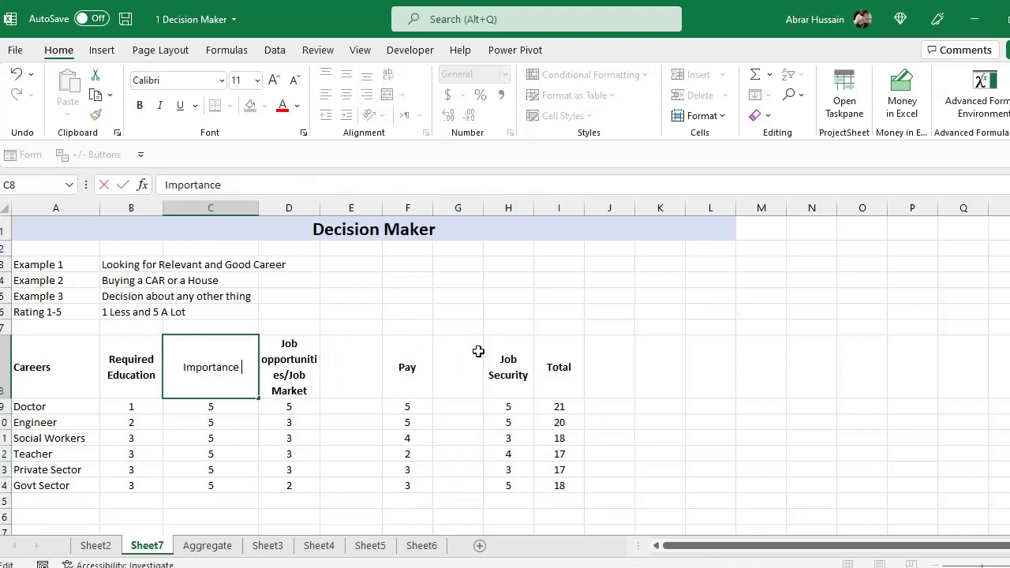
{"action": "type", "text": "(5)"}
{"action": "key", "text": "ctrl+Return"}
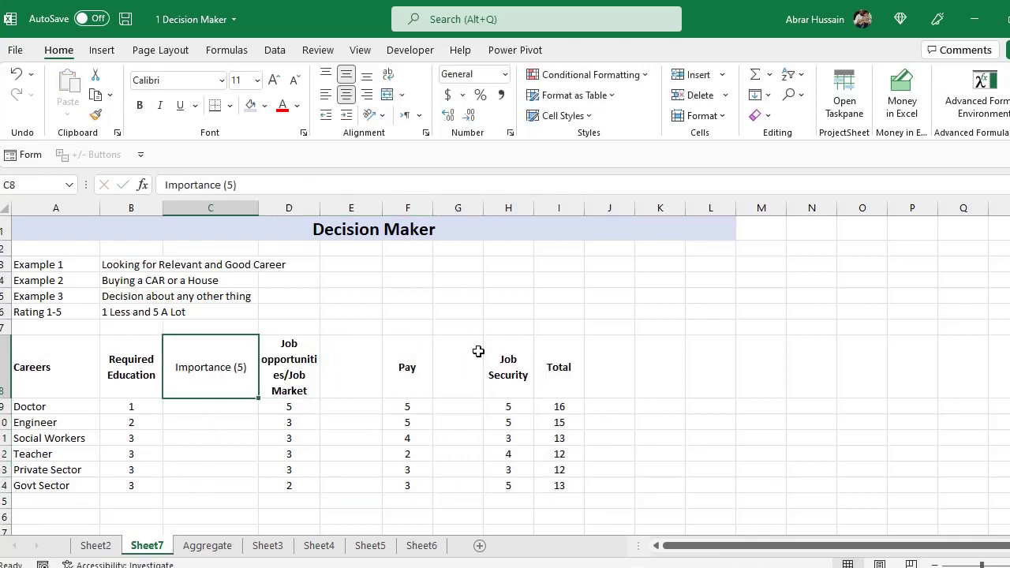
{"action": "key", "text": "Left"}
{"action": "key", "text": "Right"}
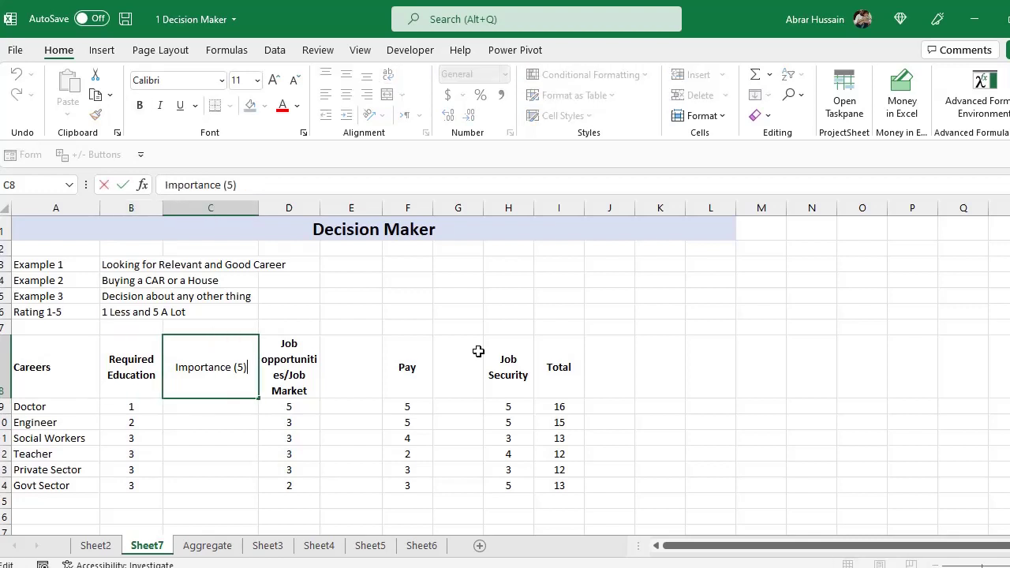
Copy the "Importance (5)" heading from C8 into E8, beside the Job Market heading
{"action": "key", "text": "ctrl+c"}
{"action": "key", "text": "Right"}
{"action": "key", "text": "Right"}
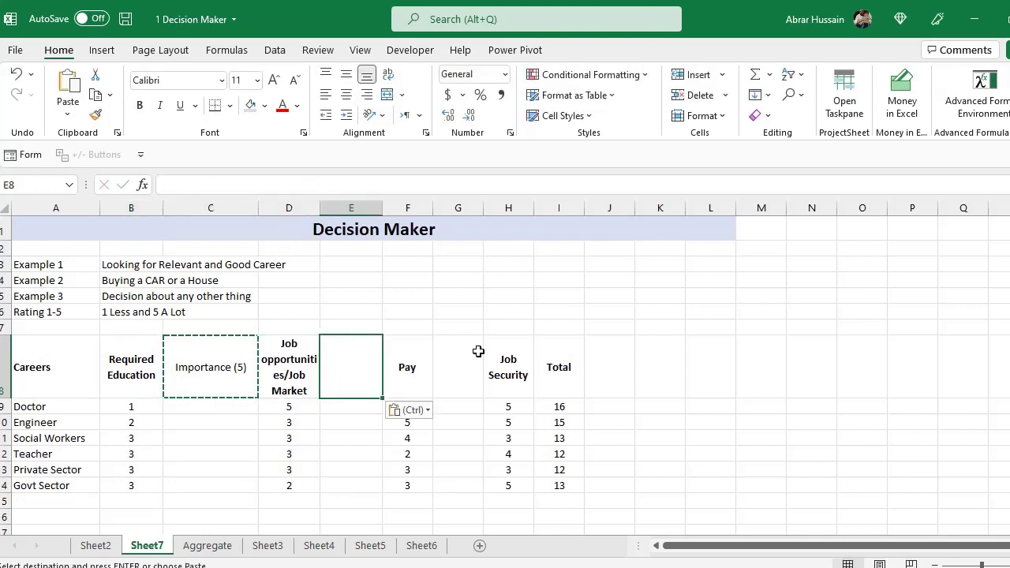
{"action": "key", "text": "ctrl+v"}
{"action": "key", "text": "Left"}
{"action": "key", "text": "F2"}
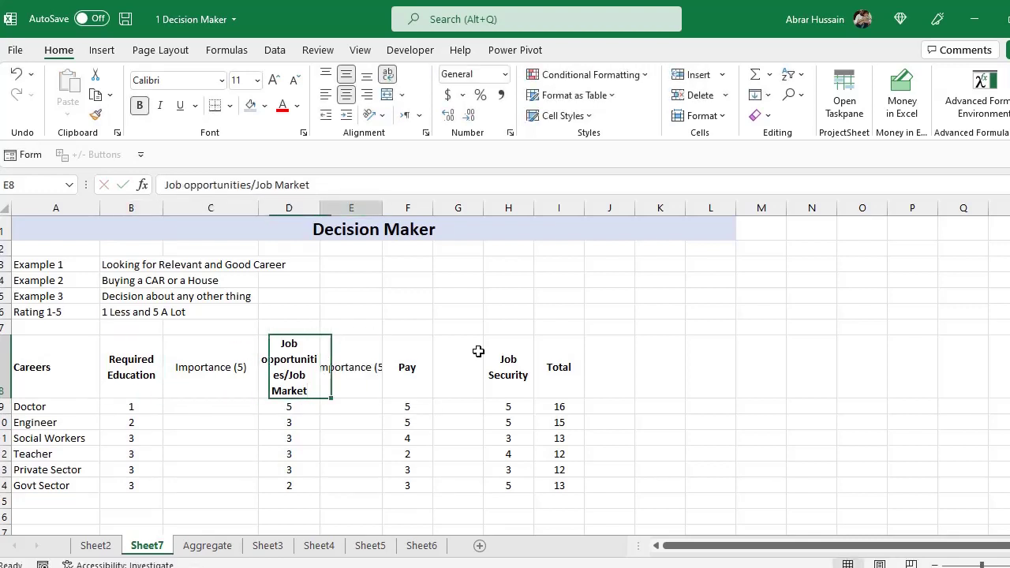
{"action": "key", "text": "Escape"}
Examine the four criteria headings: Required Education, Job opportunities/Job Market, Pay and Job Security
{"action": "key", "text": "Right"}
{"action": "key", "text": "Left"}
{"action": "key", "text": "Left"}
{"action": "key", "text": "Left"}
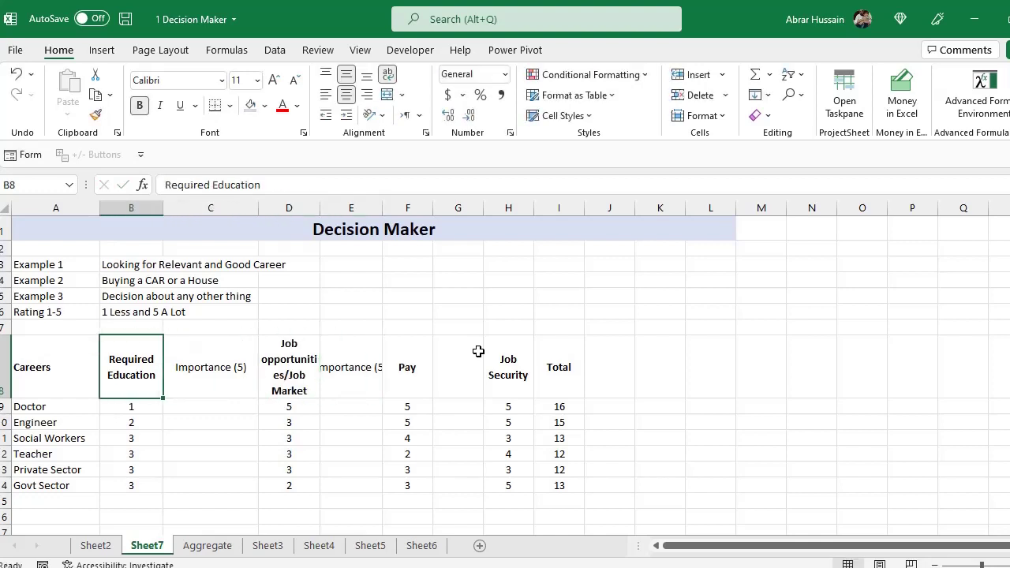
{"action": "left_click", "coordinate": [285, 359], "text": "ctrl"}
{"action": "left_click", "coordinate": [412, 371], "text": "ctrl"}
{"action": "left_click", "coordinate": [528, 373], "text": "ctrl"}
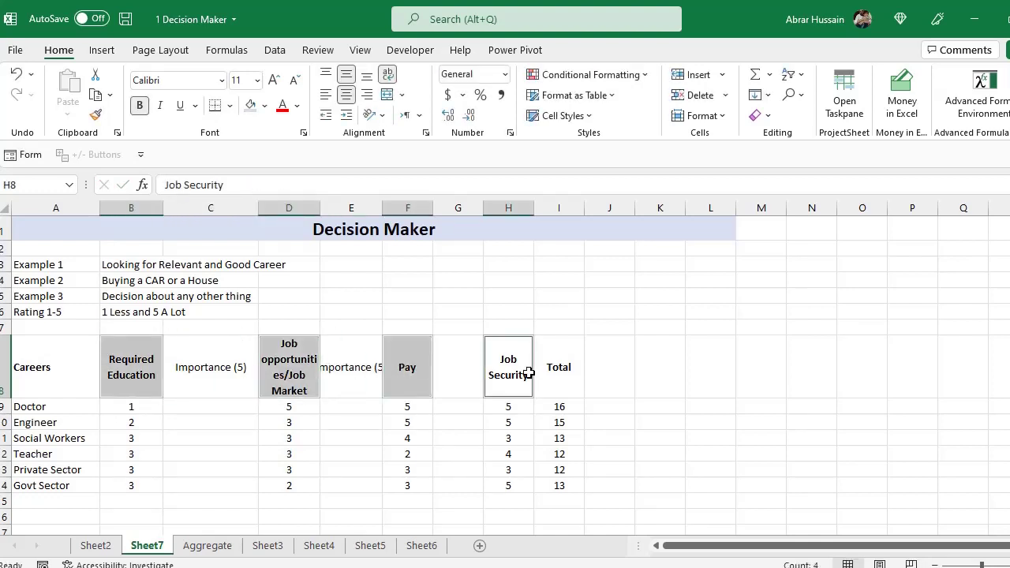
{"action": "left_click", "coordinate": [351, 371]}
{"action": "left_click", "coordinate": [245, 388]}
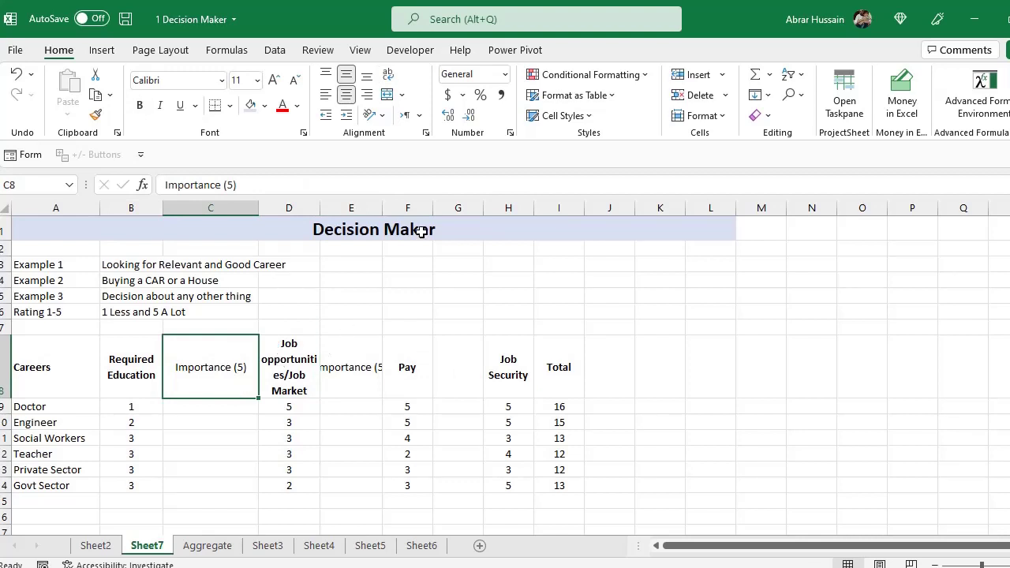
Fit column E to its heading and change the heading in E8 to "Importance (10)"
{"action": "double_click", "coordinate": [382, 206]}
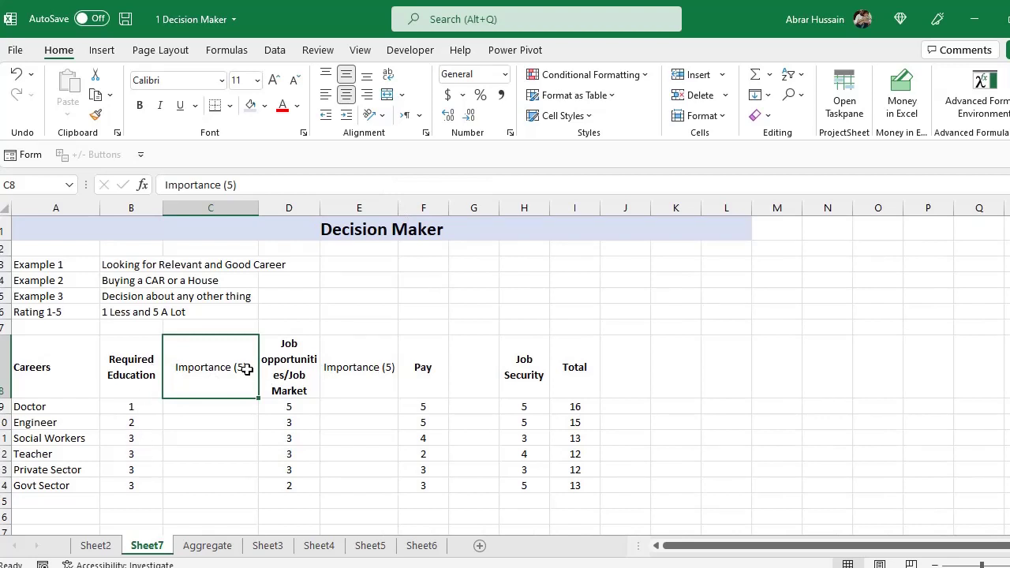
{"action": "left_click", "coordinate": [359, 373]}
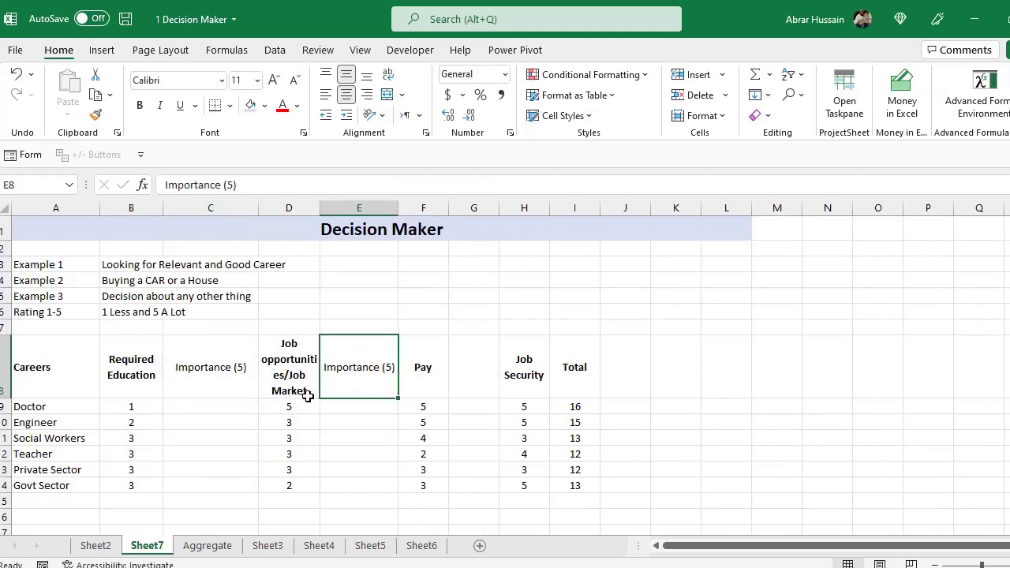
{"action": "double_click", "coordinate": [384, 372]}
{"action": "key", "text": "Left"}
{"action": "key", "text": "Left"}
{"action": "type", "text": "10"}
{"action": "key", "text": "Delete"}
{"action": "key", "text": "Return"}
Copy the "Importance (10)" heading from E8 into G8, beside the Pay heading
{"action": "key", "text": "Up"}
{"action": "key", "text": "ctrl+c"}
{"action": "key", "text": "Right"}
{"action": "key", "text": "Right"}
{"action": "key", "text": "ctrl+v"}
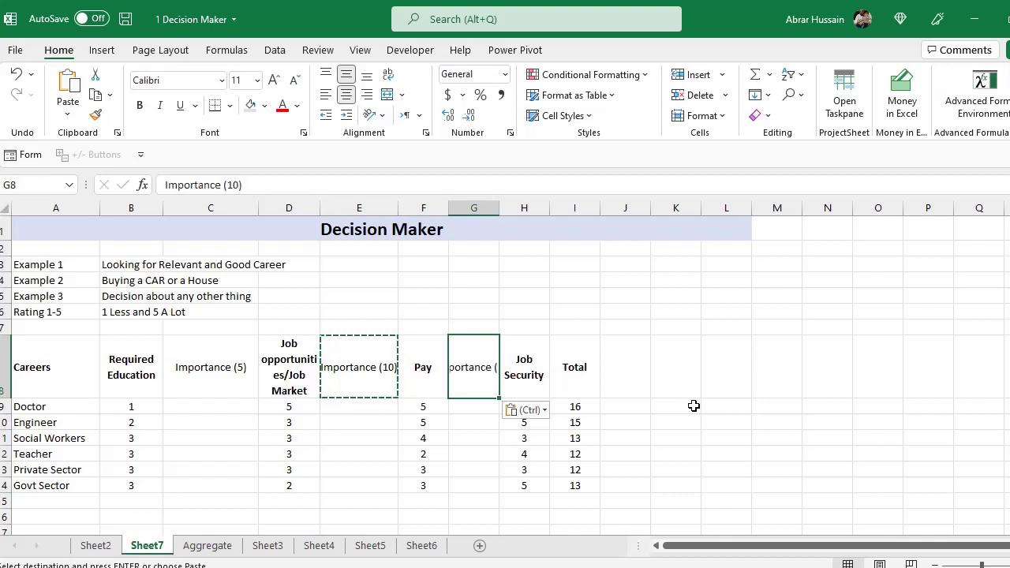
{"action": "key", "text": "F2"}
{"action": "key", "text": "Return"}
Try to duplicate the Total column from I8:I14 into column J
{"action": "key", "text": "Up"}
{"action": "key", "text": "Right"}
{"action": "key", "text": "Right"}
{"action": "key", "text": "shift+Down"}
{"action": "key", "text": "shift+Down"}
{"action": "key", "text": "shift+Down"}
{"action": "key", "text": "shift+Down"}
{"action": "key", "text": "shift+Down"}
{"action": "key", "text": "shift+Down"}
{"action": "key", "text": "ctrl+c"}
{"action": "key", "text": "Right"}
{"action": "key", "text": "ctrl+v"}
Move the Total heading and its formulas from I8:I14 to J8:J14
{"action": "key", "text": "Left"}
{"action": "key", "text": "Left"}
{"action": "key", "text": "Right"}
{"action": "key", "text": "shift+Down"}
{"action": "key", "text": "shift+Down"}
{"action": "key", "text": "shift+Down"}
{"action": "key", "text": "shift+Down"}
{"action": "key", "text": "shift+Down"}
{"action": "key", "text": "shift+Down"}
{"action": "key", "text": "ctrl+x"}
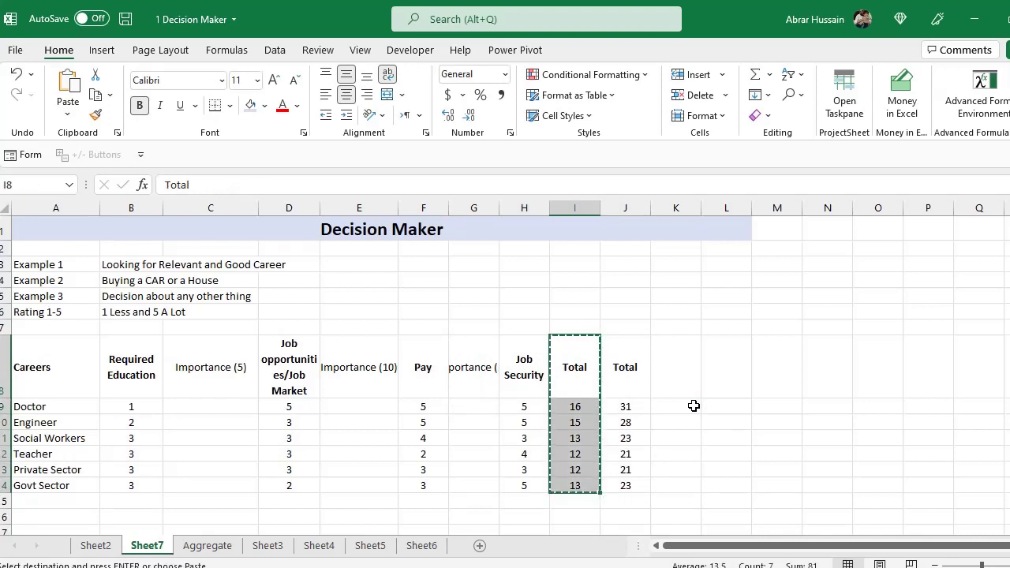
{"action": "key", "text": "Right"}
{"action": "key", "text": "ctrl+v"}
Copy the "Importance (10)" heading from G8 into I8, beside the Job Security heading
{"action": "key", "text": "Left"}
{"action": "key", "text": "Left"}
{"action": "key", "text": "Left"}
{"action": "key", "text": "ctrl+c"}
{"action": "key", "text": "Right"}
{"action": "key", "text": "Right"}
{"action": "key", "text": "Return"}
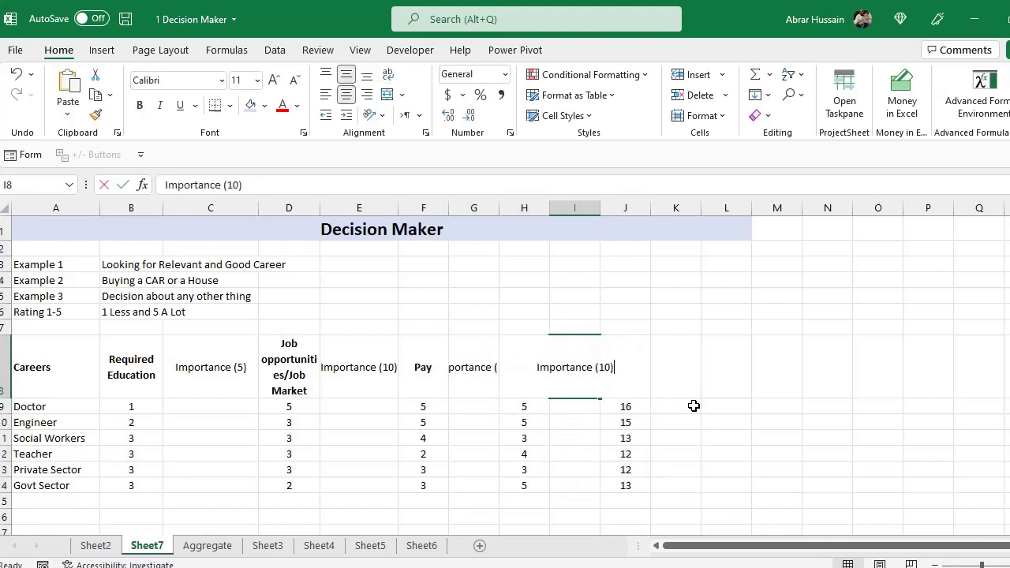
Wrap the text of the three "Importance (10)" headings in E8, G8 and I8
{"action": "key", "text": "Left"}
{"action": "key", "text": "Left"}
{"action": "key", "text": "Left"}
{"action": "key", "text": "Left"}
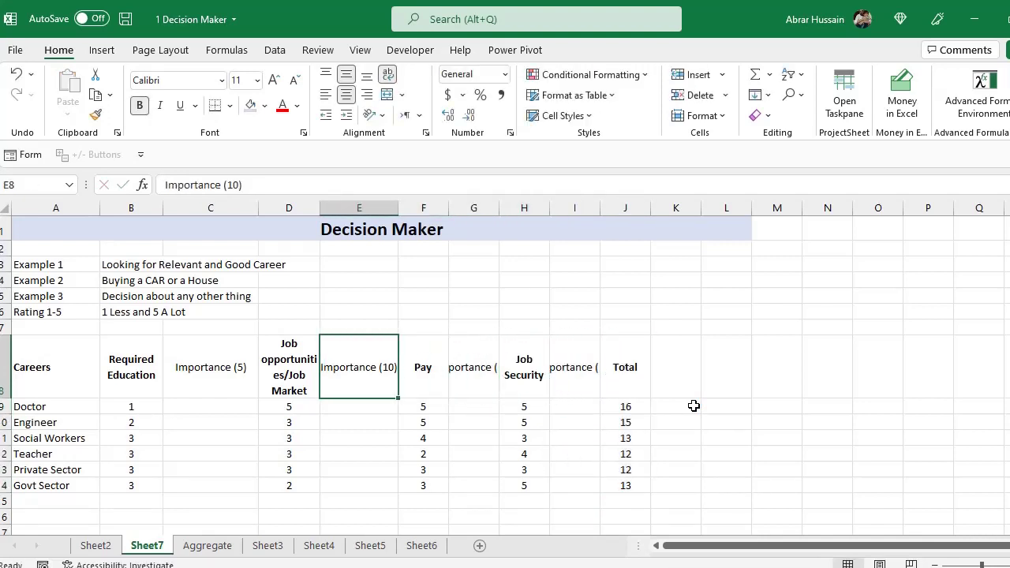
{"action": "left_click", "coordinate": [483, 371], "text": "ctrl"}
{"action": "left_click", "coordinate": [575, 367], "text": "ctrl"}
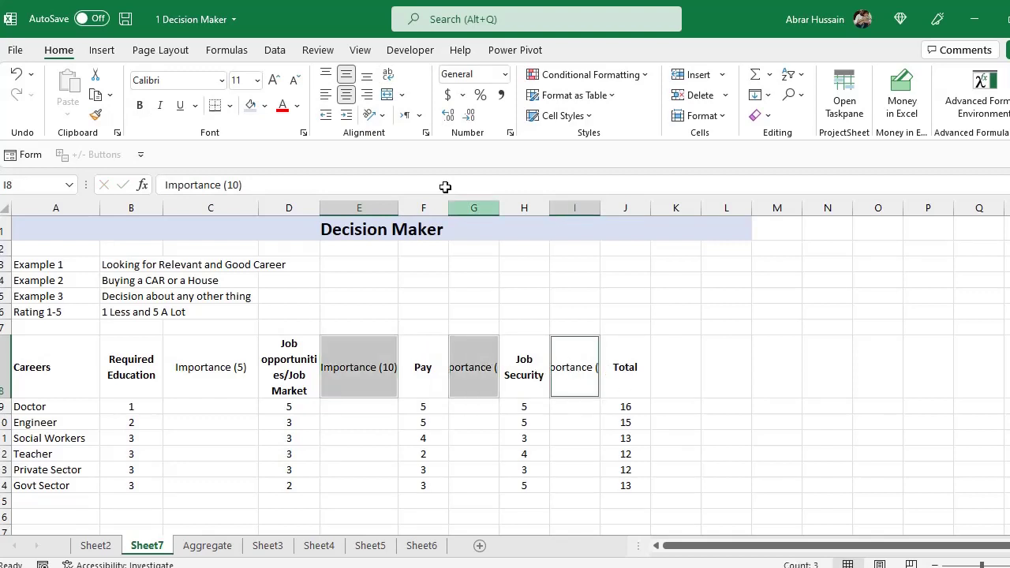
{"action": "left_click", "coordinate": [387, 74]}
{"action": "left_click", "coordinate": [150, 367]}
{"action": "left_click", "coordinate": [326, 377]}
{"action": "left_click", "coordinate": [463, 374]}
{"action": "left_click", "coordinate": [616, 379]}
Enter the formula =B9*5 in C9 to weight the Doctor's education rating
{"action": "left_click", "coordinate": [235, 395]}
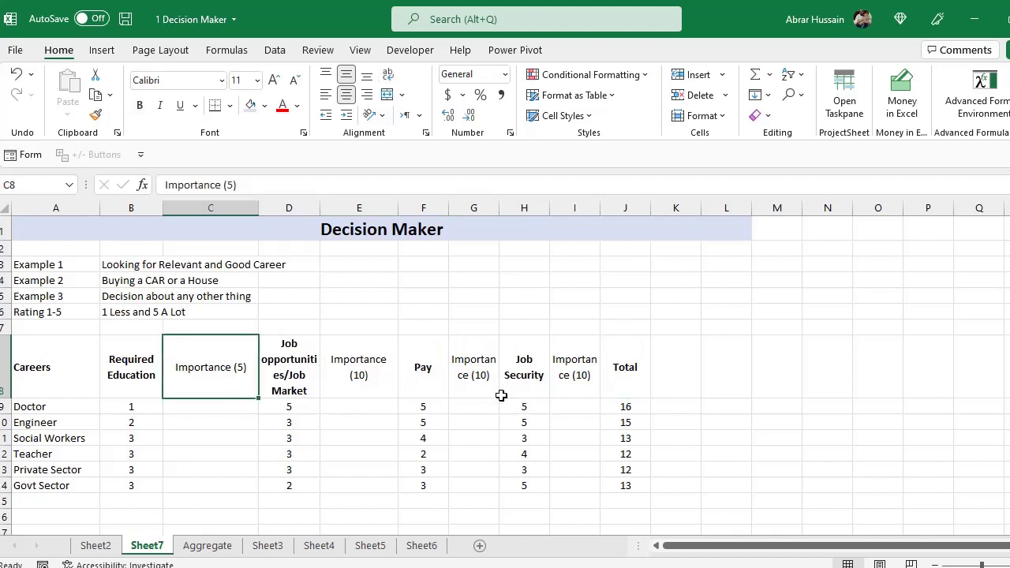
{"action": "key", "text": "Down"}
{"action": "type", "text": "="}
{"action": "key", "text": "Left"}
{"action": "type", "text": "*"}
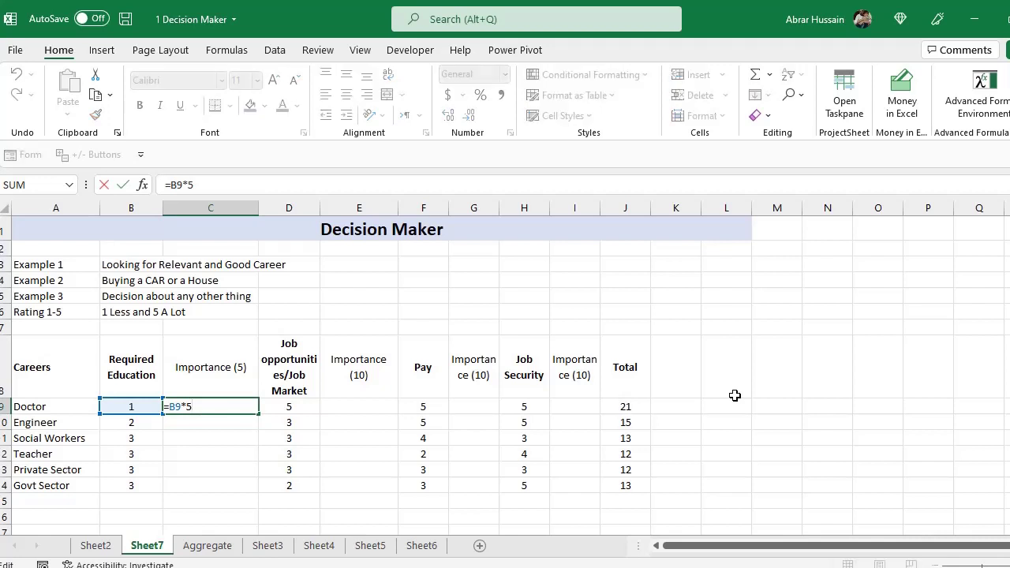
{"action": "key", "text": "ctrl+Return"}
Copy the weighting formula from C9 down through C14 for the remaining careers
{"action": "key", "text": "ctrl+c"}
{"action": "key", "text": "shift+Down"}
{"action": "key", "text": "shift+Down"}
{"action": "key", "text": "shift+Down"}
{"action": "key", "text": "shift+Down"}
{"action": "key", "text": "shift+Down"}
{"action": "key", "text": "shift+Down"}
{"action": "key", "text": "shift+Up"}
{"action": "key", "text": "ctrl+v"}
Copy the weighting formula into E9 and change its multiplier so it reads =D9*10
{"action": "key", "text": "Right"}
{"action": "key", "text": "Right"}
{"action": "key", "text": "ctrl+v"}
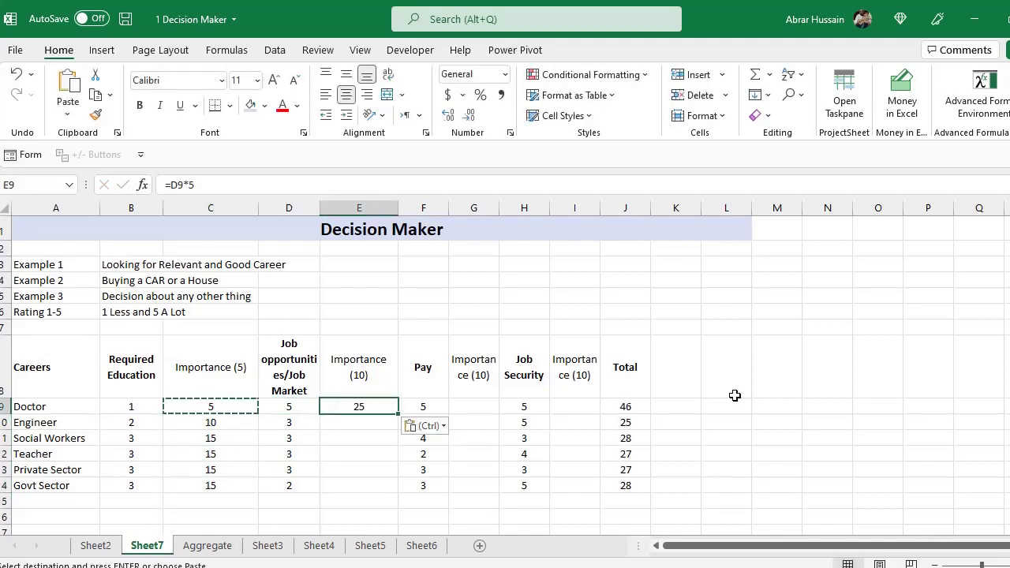
{"action": "key", "text": "F2"}
{"action": "key", "text": "BackSpace"}
{"action": "type", "text": "10"}
{"action": "key", "text": "Return"}
Copy the job market weighting formula from E9 down through E14
{"action": "key", "text": "Up"}
{"action": "key", "text": "ctrl+c"}
{"action": "key", "text": "Down"}
{"action": "key", "text": "shift+Down"}
{"action": "key", "text": "shift+Down"}
{"action": "key", "text": "shift+Down"}
{"action": "key", "text": "shift+Down"}
{"action": "key", "text": "ctrl+v"}
Copy the times-10 weighting formula into G9 for the Doctor's pay rating and check its reference
{"action": "key", "text": "Right"}
{"action": "key", "text": "Right"}
{"action": "key", "text": "Up"}
{"action": "key", "text": "ctrl+v"}
{"action": "key", "text": "F2"}
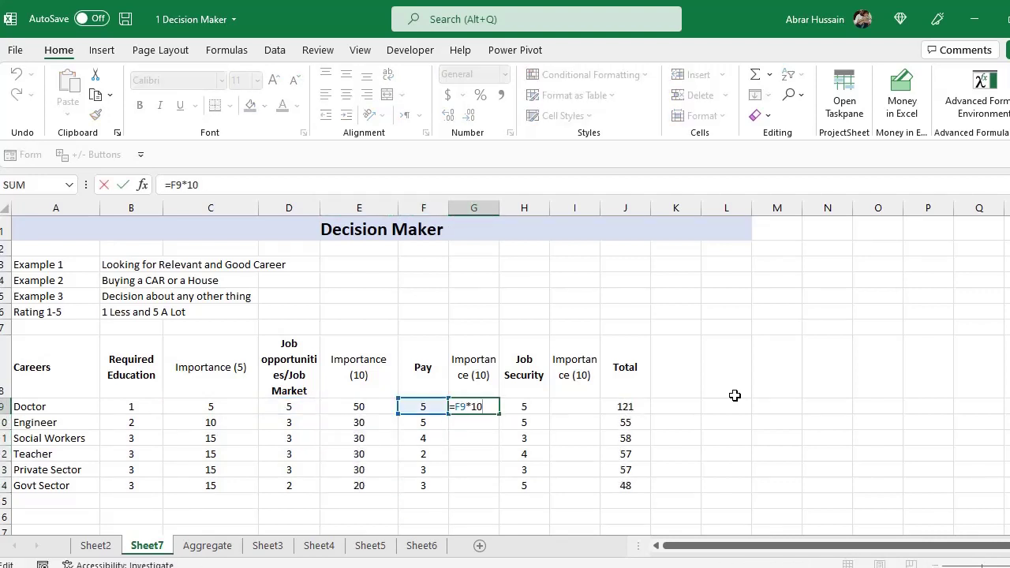
{"action": "key", "text": "Escape"}
Copy the pay weighting formula from G9 down through G14
{"action": "key", "text": "ctrl+c"}
{"action": "key", "text": "shift+Down"}
{"action": "key", "text": "shift+Down"}
{"action": "key", "text": "shift+Down"}
{"action": "key", "text": "shift+Down"}
{"action": "key", "text": "shift+Down"}
{"action": "key", "text": "ctrl+v"}
Copy the times-10 weighting formula into I9:I14 for the Job Security ratings and check the reference in I9
{"action": "key", "text": "Right"}
{"action": "key", "text": "Right"}
{"action": "key", "text": "shift+Down"}
{"action": "key", "text": "shift+Down"}
{"action": "key", "text": "shift+Down"}
{"action": "key", "text": "shift+Down"}
{"action": "key", "text": "shift+Down"}
{"action": "key", "text": "ctrl+v"}
{"action": "key", "text": "F2"}
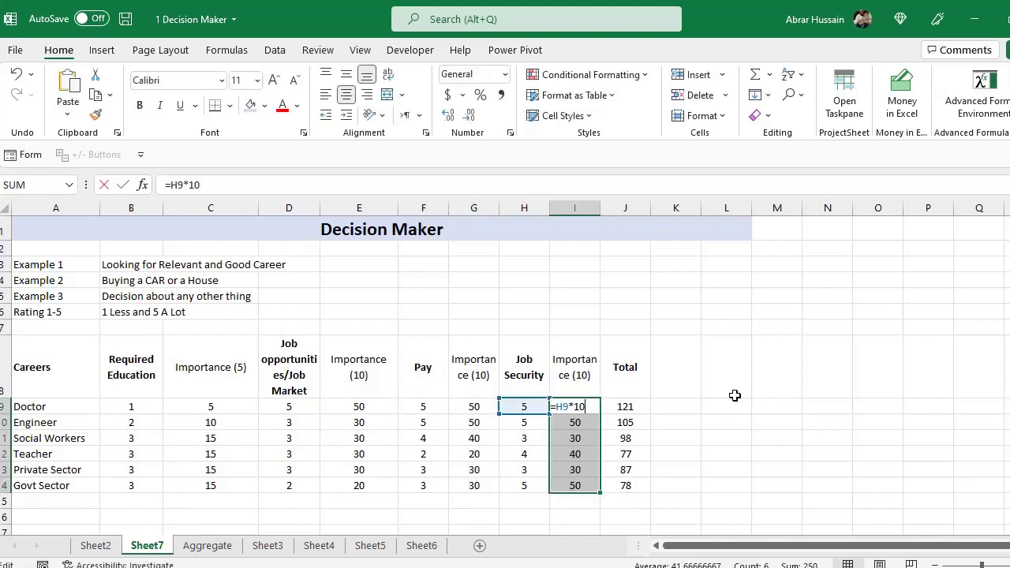
{"action": "key", "text": "Escape"}
Check the old total formula in J9 and clear the totals in J9:J14
{"action": "key", "text": "Right"}
{"action": "key", "text": "F2"}
{"action": "key", "text": "Escape"}
{"action": "key", "text": "shift+Down"}
{"action": "key", "text": "shift+Down"}
{"action": "key", "text": "shift+Down"}
{"action": "key", "text": "shift+Down"}
{"action": "key", "text": "shift+Down"}
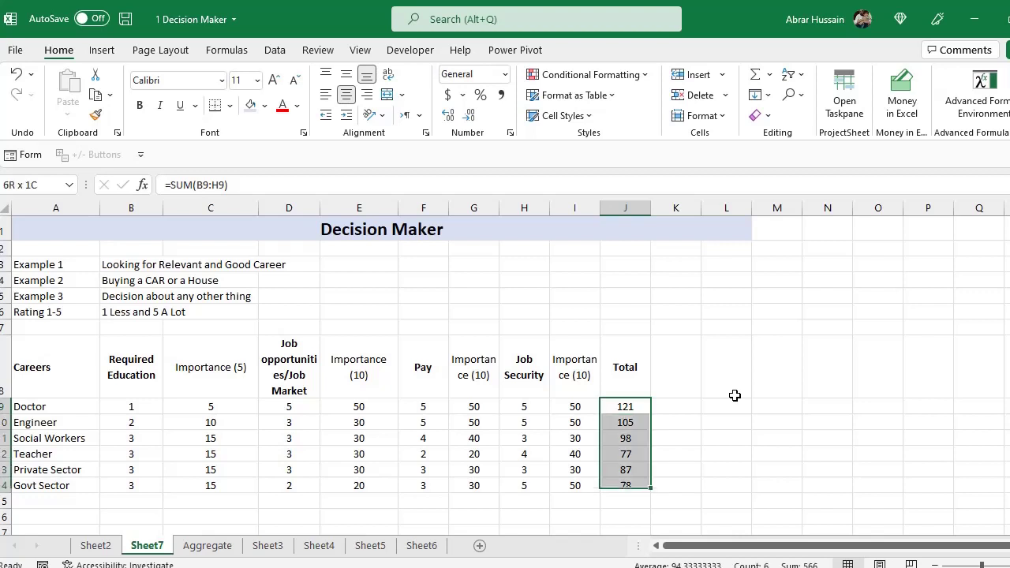
{"action": "key", "text": "Delete"}
Total the Doctor's weighted scores in J9 with =SUM(I9,G9,E9,C9)
{"action": "key", "text": "shift+Up"}
{"action": "key", "text": "shift+Up"}
{"action": "key", "text": "shift+Up"}
{"action": "key", "text": "shift+Up"}
{"action": "key", "text": "shift+Up"}
{"action": "type", "text": "=sum("}
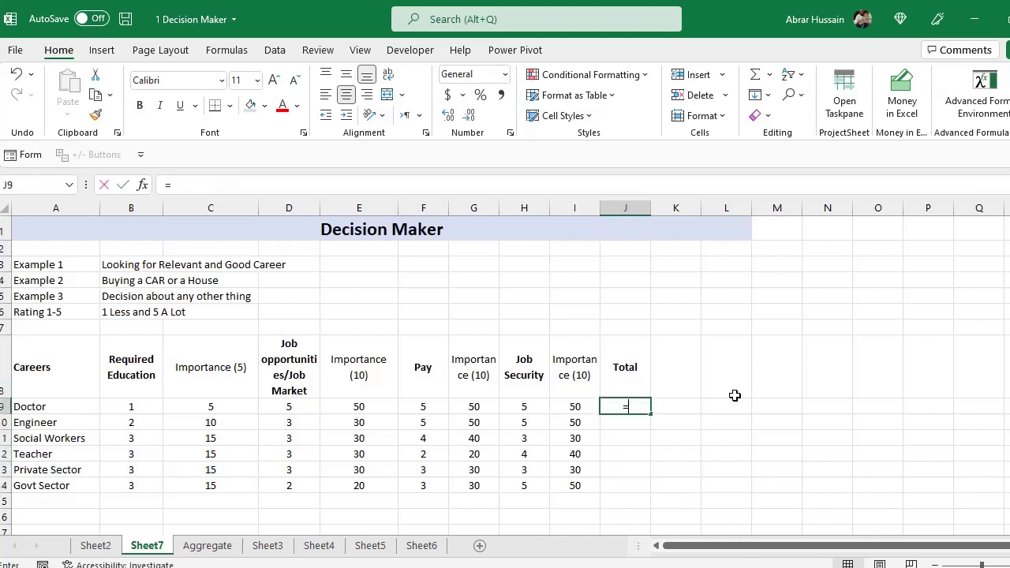
{"action": "left_click", "coordinate": [579, 411]}
{"action": "type", "text": ","}
{"action": "left_click", "coordinate": [478, 409]}
{"action": "type", "text": ","}
{"action": "left_click", "coordinate": [360, 405]}
{"action": "type", "text": ","}
{"action": "left_click", "coordinate": [211, 408]}
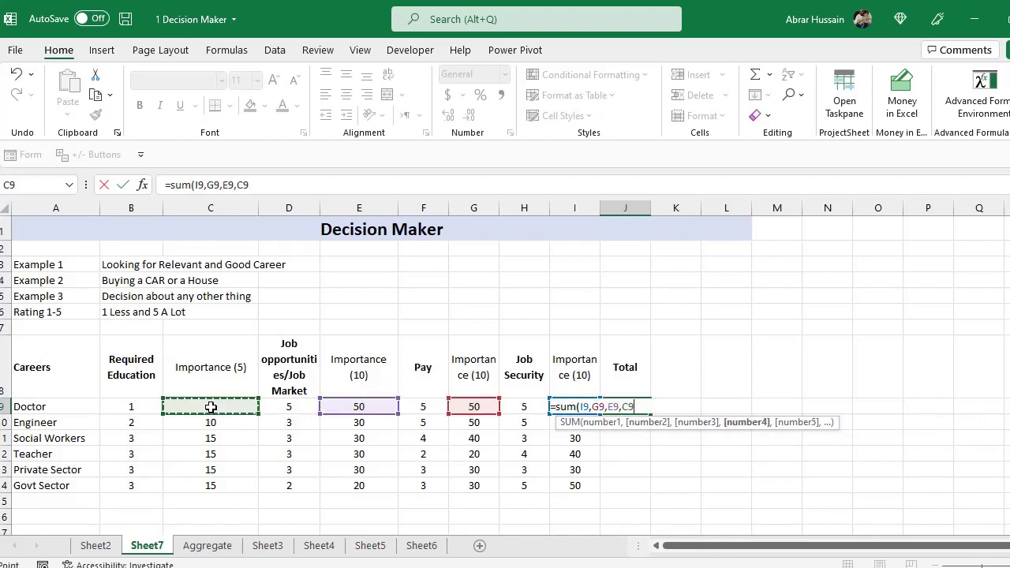
{"action": "type", "text": ")"}
{"action": "key", "text": "ctrl+Return"}
Copy the weighted total formula from J9 down through J14
{"action": "key", "text": "ctrl+c"}
{"action": "left_click_drag", "start_coordinate": [614, 486], "coordinate": [623, 424]}
{"action": "key", "text": "ctrl+v"}
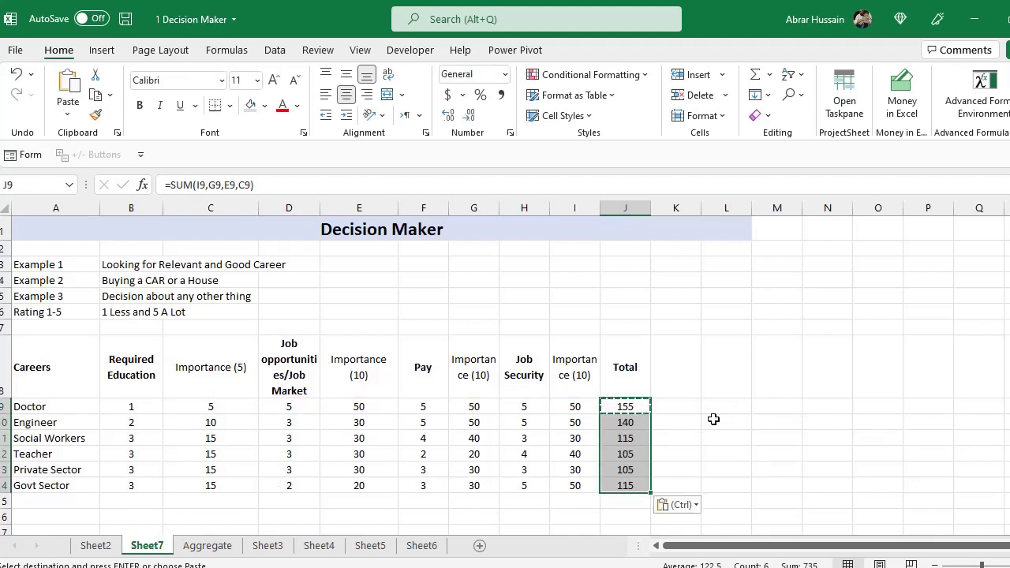
Total the unweighted ratings in K9 with =SUM(H9,F9,D9,B9) and copy the formula down through K14
{"action": "left_click", "coordinate": [630, 406]}
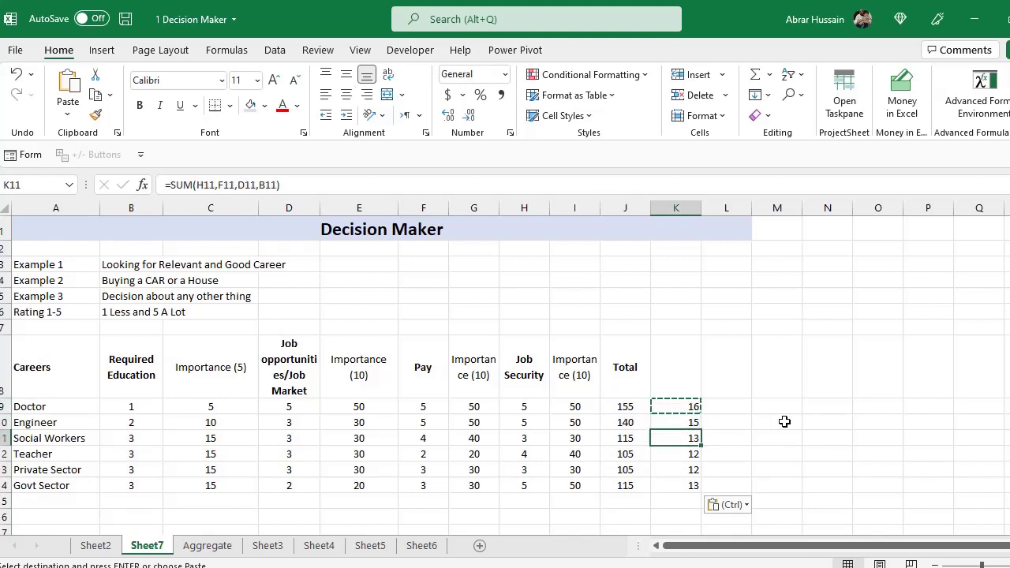
{"action": "key", "text": "Down"}
{"action": "key", "text": "ctrl+v"}
{"action": "key", "text": "Down"}
{"action": "key", "text": "ctrl+v"}
{"action": "key", "text": "Down"}
{"action": "key", "text": "ctrl+v"}
Compare the unweighted totals in K9:K14 with the weighted totals beside them in column J
{"action": "key", "text": "Up"}
{"action": "key", "text": "Up"}
{"action": "key", "text": "Up"}
{"action": "key", "text": "Up"}
{"action": "key", "text": "Up"}
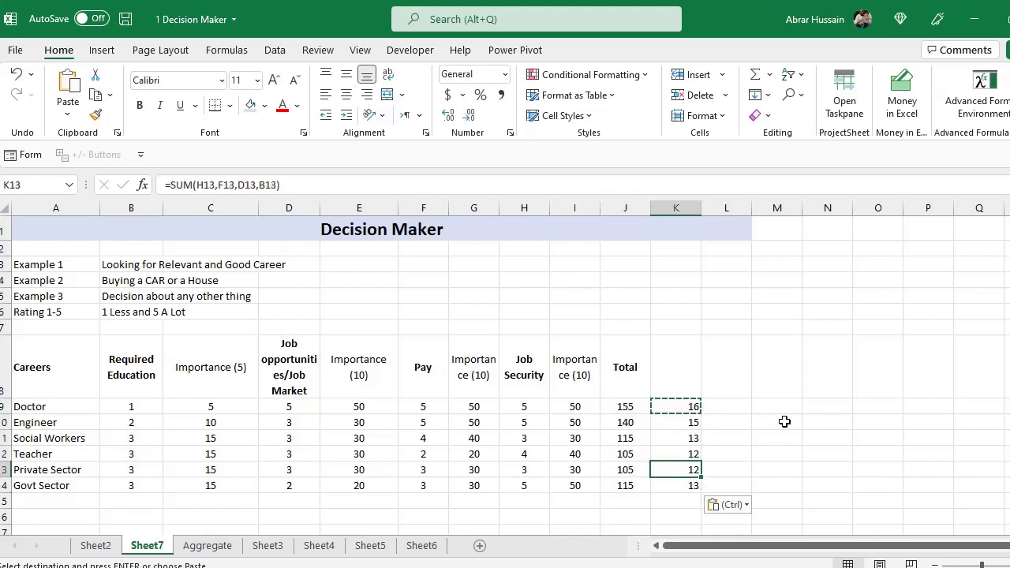
{"action": "key", "text": "Down"}
{"action": "key", "text": "Up"}
{"action": "key", "text": "Left"}
{"action": "key", "text": "Right"}
{"action": "key", "text": "Down"}
{"action": "key", "text": "Down"}
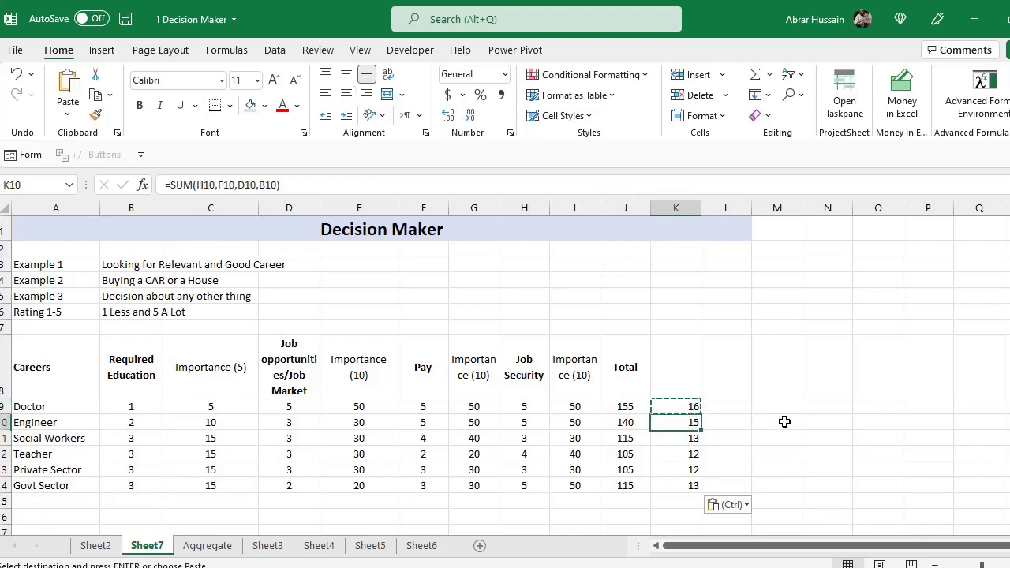
Examine the job market weighting formula in E9 and the criteria headings in row 8
{"action": "key", "text": "Up"}
{"action": "key", "text": "Up"}
{"action": "key", "text": "Left"}
{"action": "key", "text": "Left"}
{"action": "key", "text": "Left"}
{"action": "key", "text": "Left"}
{"action": "key", "text": "Left"}
{"action": "key", "text": "Left"}
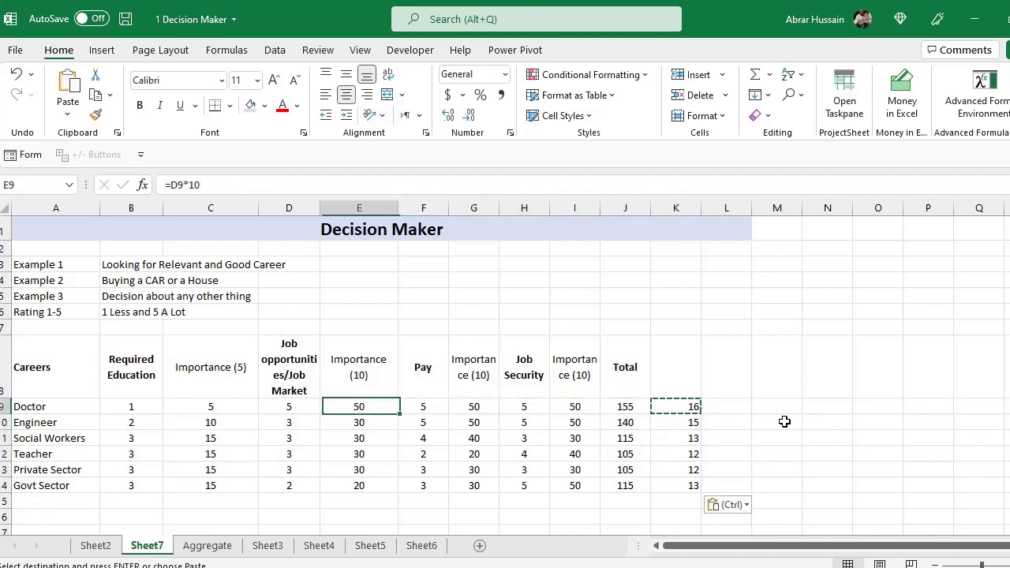
{"action": "key", "text": "Up"}
{"action": "key", "text": "Left"}
{"action": "key", "text": "Left"}
{"action": "key", "text": "Right"}
{"action": "key", "text": "Right"}
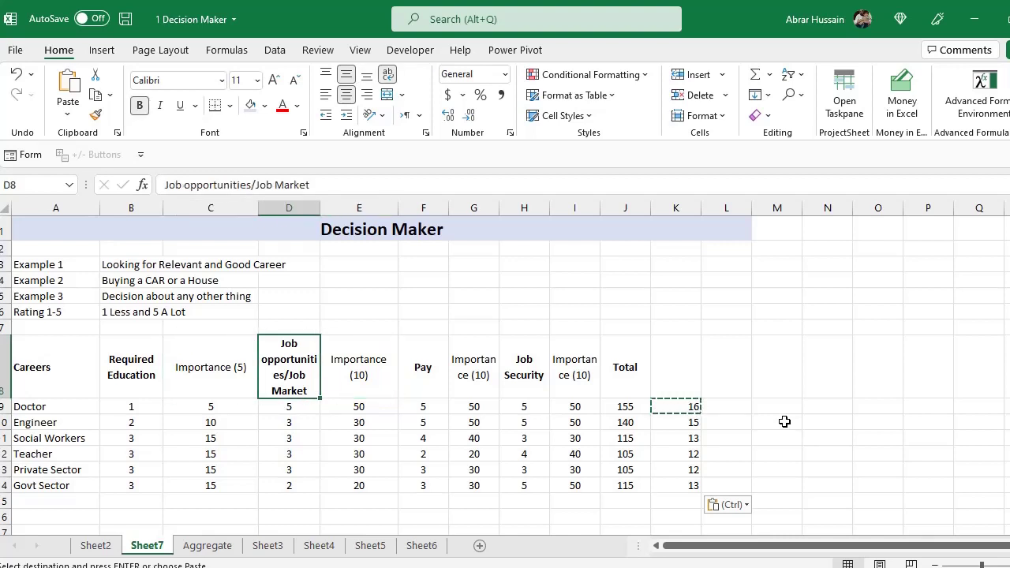
Inspect the times-5 education weighting formulas for Doctor and Engineer in C9 and C10
{"action": "key", "text": "Left"}
{"action": "key", "text": "Left"}
{"action": "key", "text": "Down"}
{"action": "key", "text": "F2"}
{"action": "key", "text": "Return"}
{"action": "key", "text": "F2"}
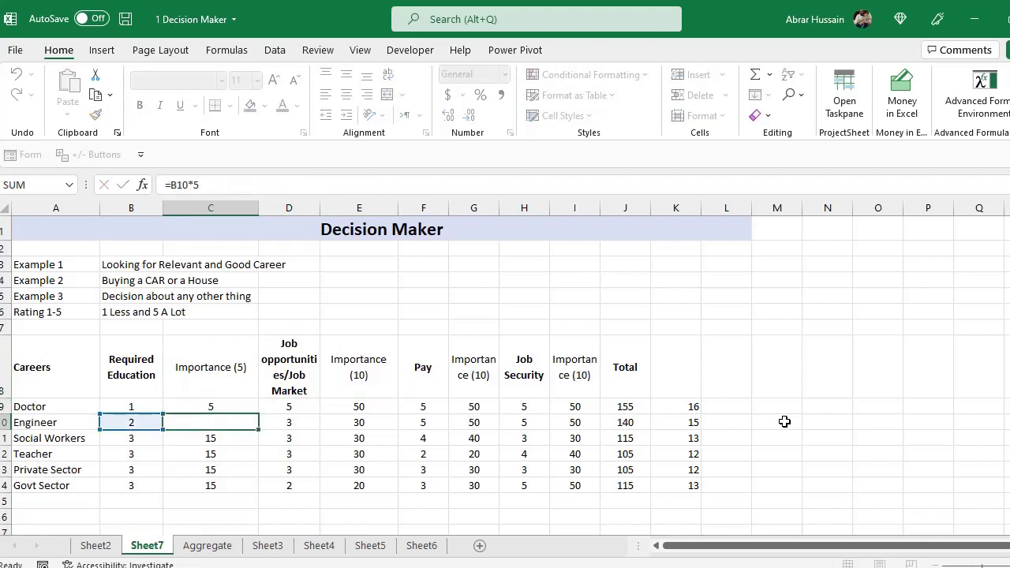
{"action": "key", "text": "Escape"}
{"action": "key", "text": "Up"}
{"action": "key", "text": "Up"}
{"action": "key", "text": "Down"}
{"action": "key", "text": "Down"}
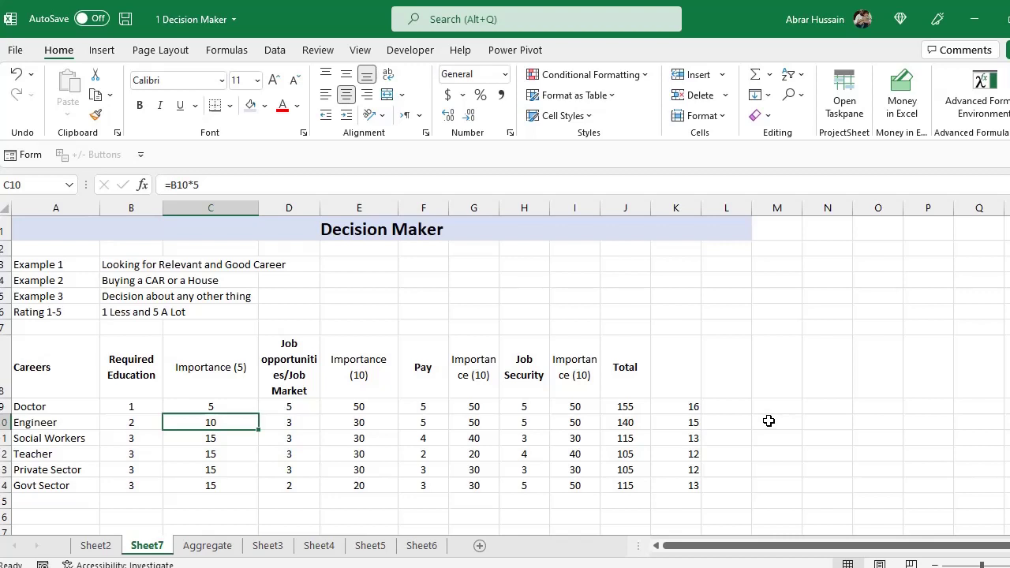
Review the weighted and unweighted totals, the criteria headings and the whole decision table A8:J14
{"action": "scroll", "coordinate": [521, 399], "scroll_direction": "down", "scroll_amount": 1}
{"action": "left_click_drag", "start_coordinate": [626, 351], "coordinate": [629, 420]}
{"action": "left_click", "coordinate": [680, 352]}
{"action": "left_click", "coordinate": [431, 383]}
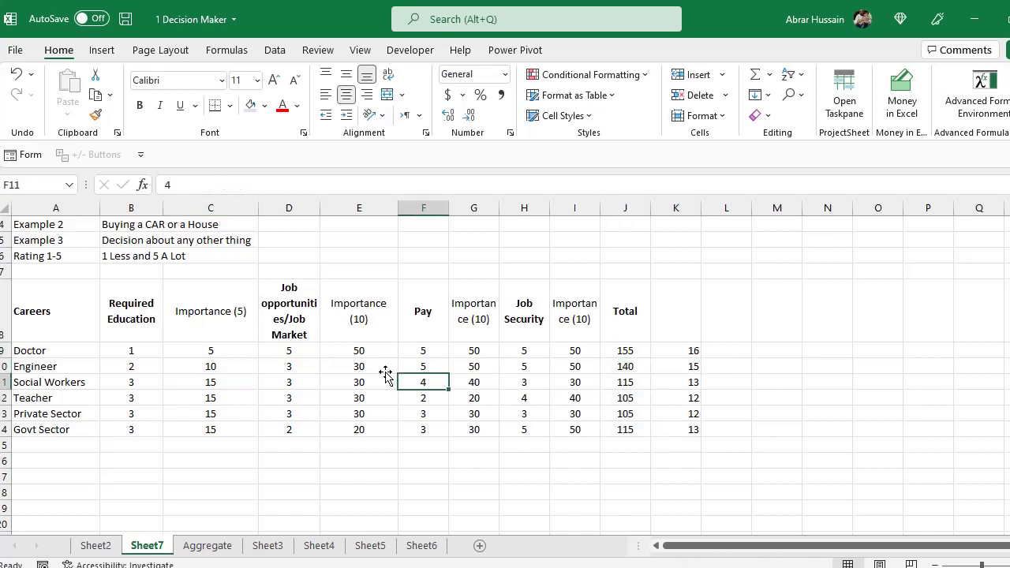
{"action": "left_click", "coordinate": [289, 316]}
{"action": "left_click", "coordinate": [210, 316]}
{"action": "left_click", "coordinate": [131, 316]}
{"action": "left_click_drag", "start_coordinate": [46, 329], "coordinate": [627, 431]}
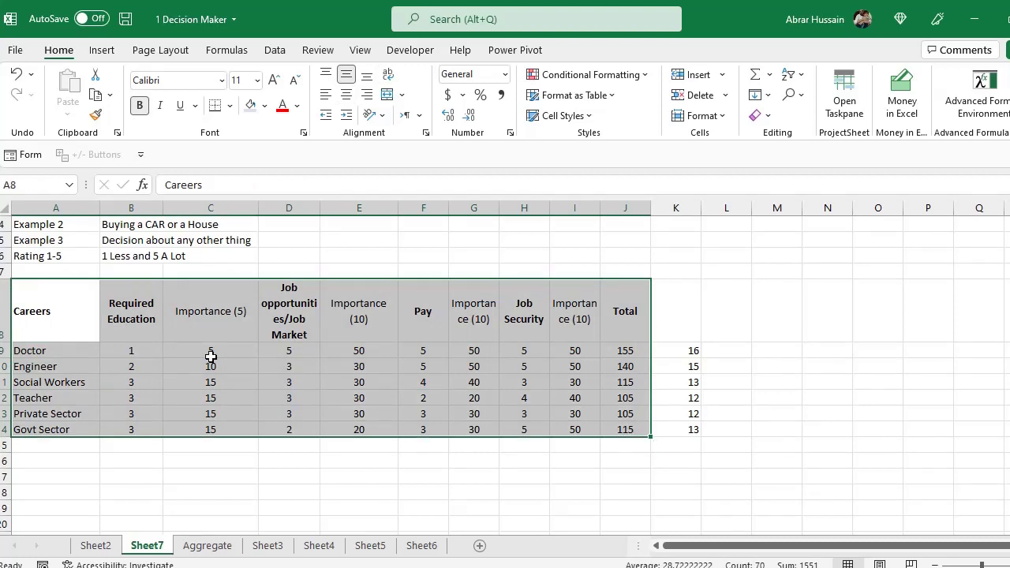
{"action": "scroll", "coordinate": [153, 358], "scroll_direction": "up", "scroll_amount": 1}
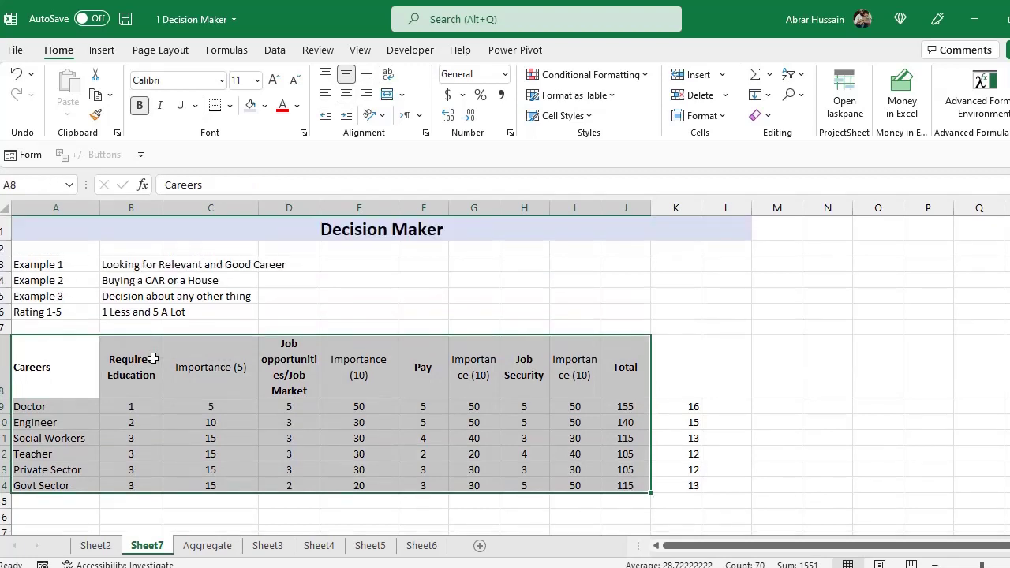
Review the careers list in A8:A14, the example descriptions above it and the decision table as a template for other decisions
{"action": "left_click", "coordinate": [67, 384]}
{"action": "left_click_drag", "start_coordinate": [47, 371], "coordinate": [47, 491]}
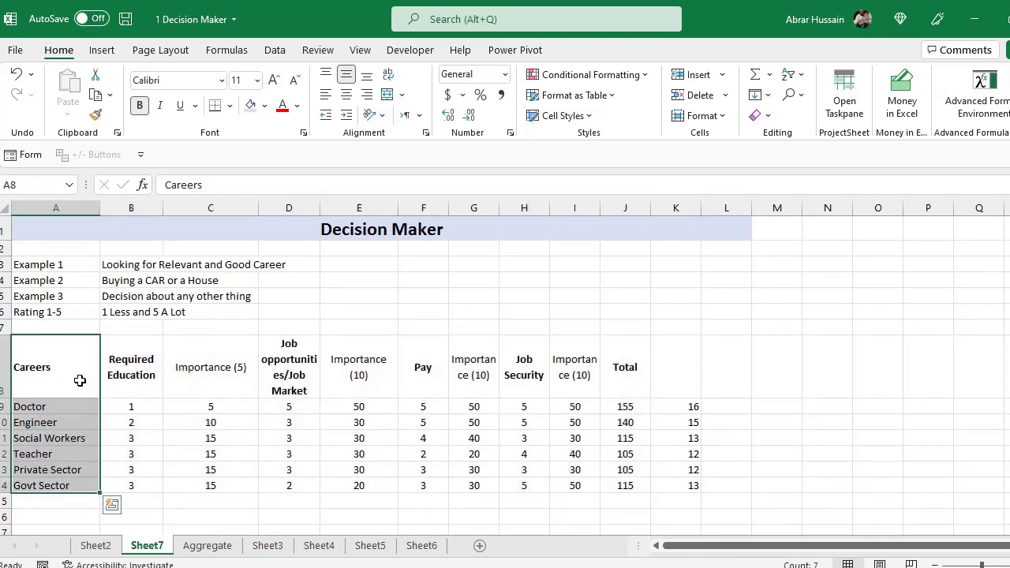
{"action": "left_click", "coordinate": [45, 266]}
{"action": "left_click", "coordinate": [51, 282]}
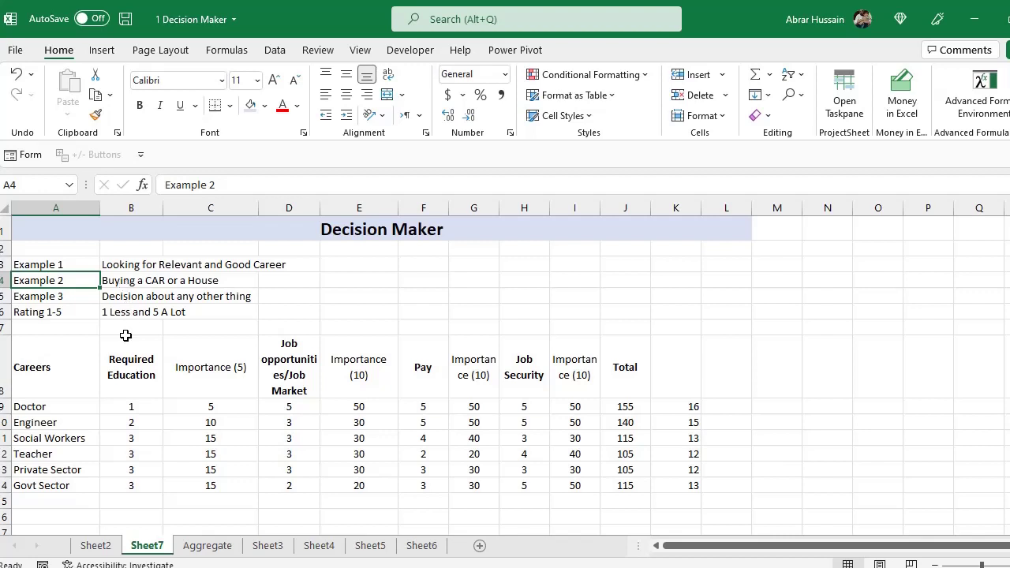
{"action": "scroll", "coordinate": [127, 335], "scroll_direction": "down", "scroll_amount": 2}
{"action": "left_click_drag", "start_coordinate": [56, 280], "coordinate": [623, 371]}
{"action": "left_click", "coordinate": [67, 431]}
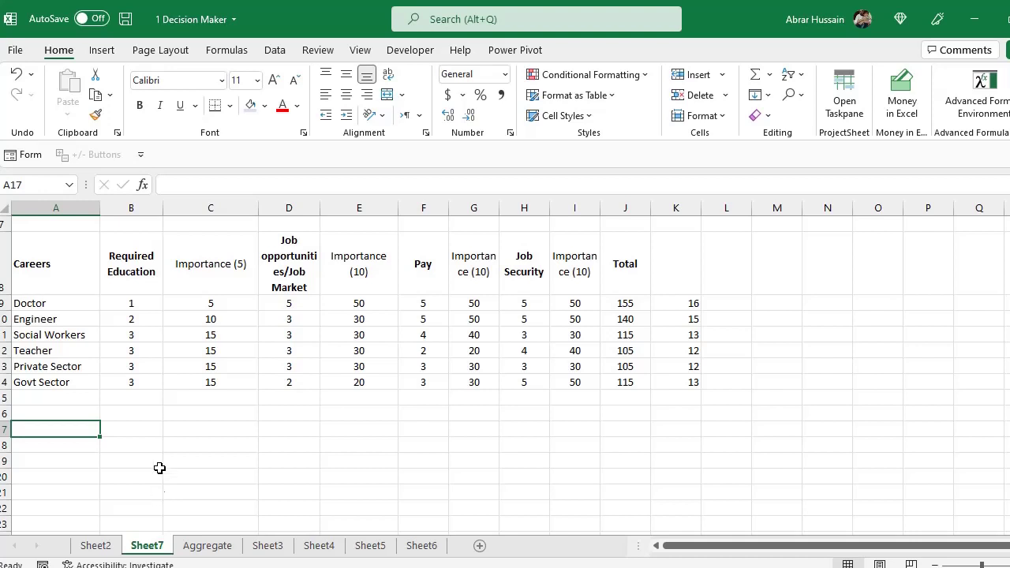
{"action": "scroll", "coordinate": [149, 432], "scroll_direction": "up", "scroll_amount": 2}
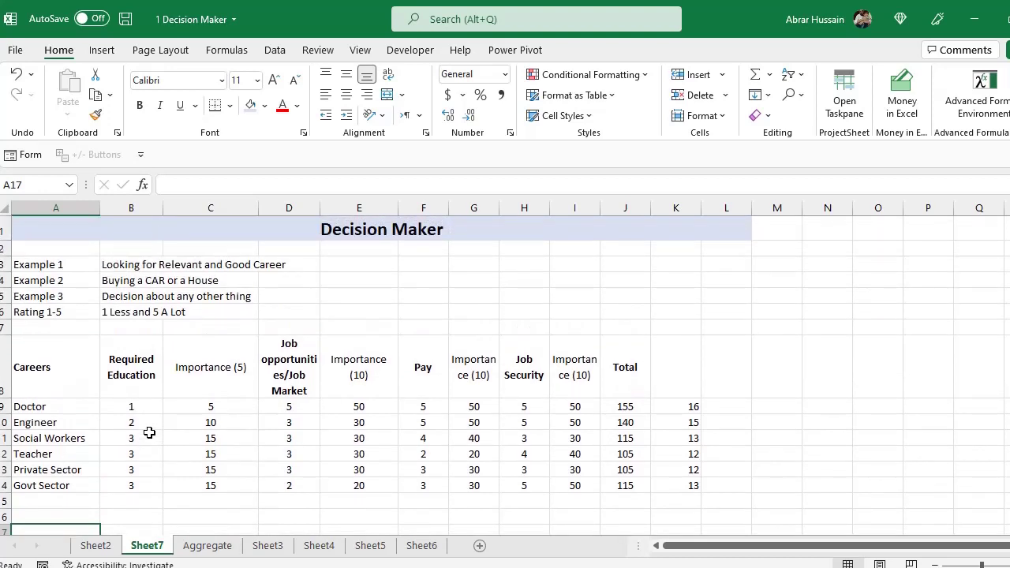
{"action": "left_click", "coordinate": [114, 294]}
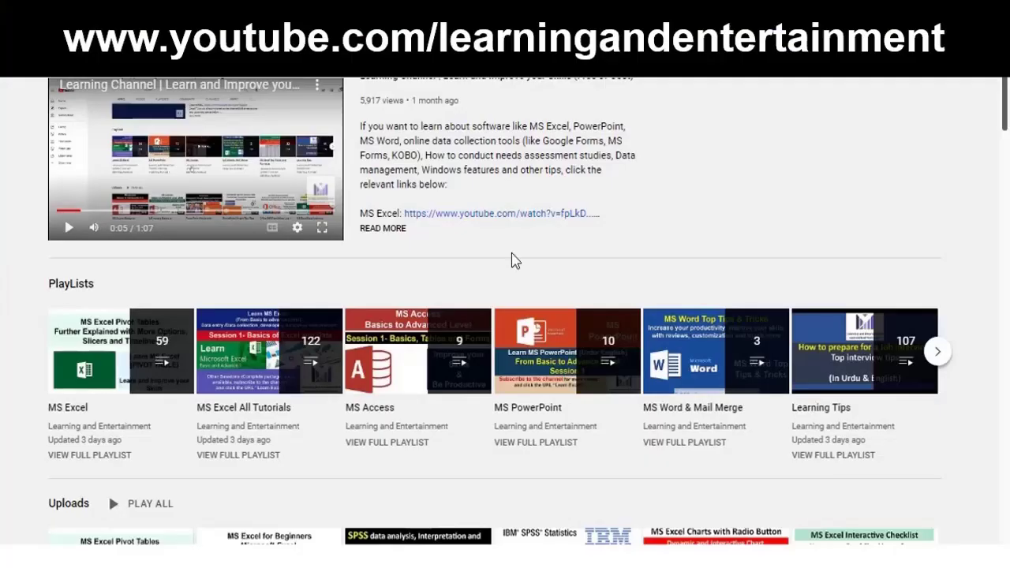
Switch to the Learning and Entertainment channel on YouTube and browse its playlists, uploads and tutorial sections
{"action": "scroll", "coordinate": [111, 427], "scroll_direction": "down", "scroll_amount": 2}
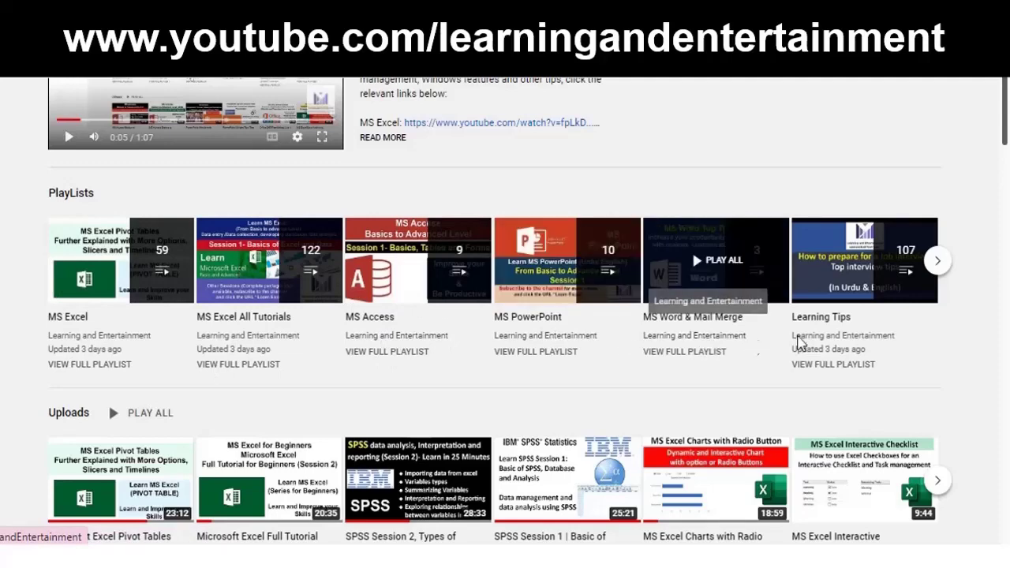
{"action": "scroll", "coordinate": [624, 334], "scroll_direction": "down", "scroll_amount": 2}
{"action": "scroll", "coordinate": [624, 333], "scroll_direction": "down", "scroll_amount": 1}
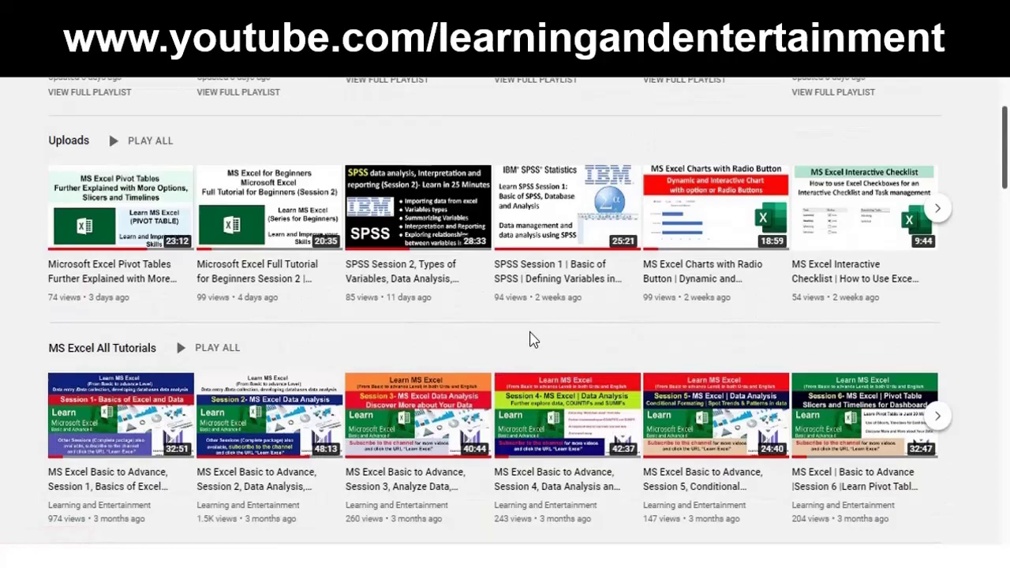
{"action": "scroll", "coordinate": [532, 339], "scroll_direction": "down", "scroll_amount": 2}
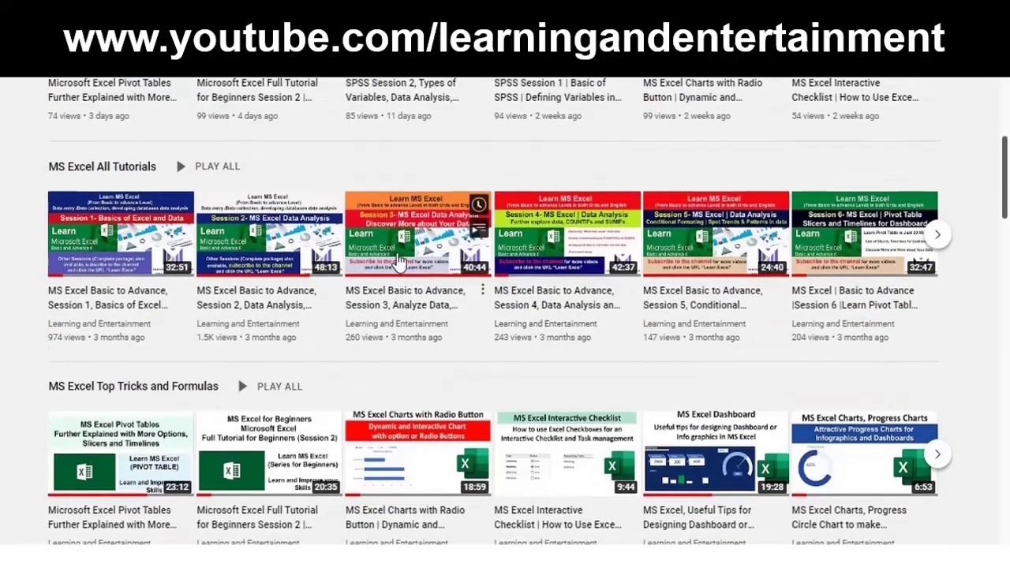
{"action": "scroll", "coordinate": [405, 352], "scroll_direction": "down", "scroll_amount": 4}
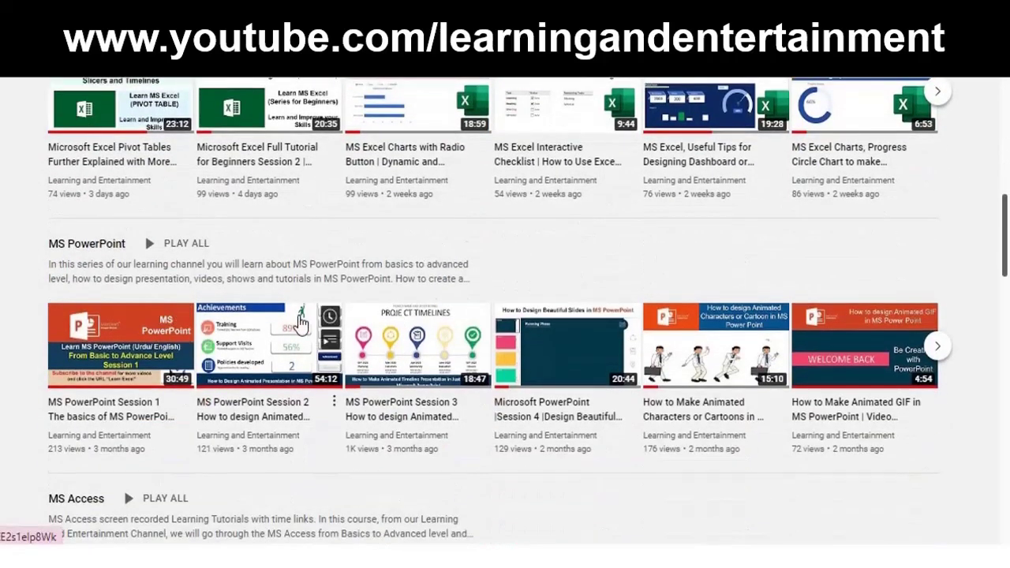
{"action": "scroll", "coordinate": [316, 316], "scroll_direction": "down", "scroll_amount": 3}
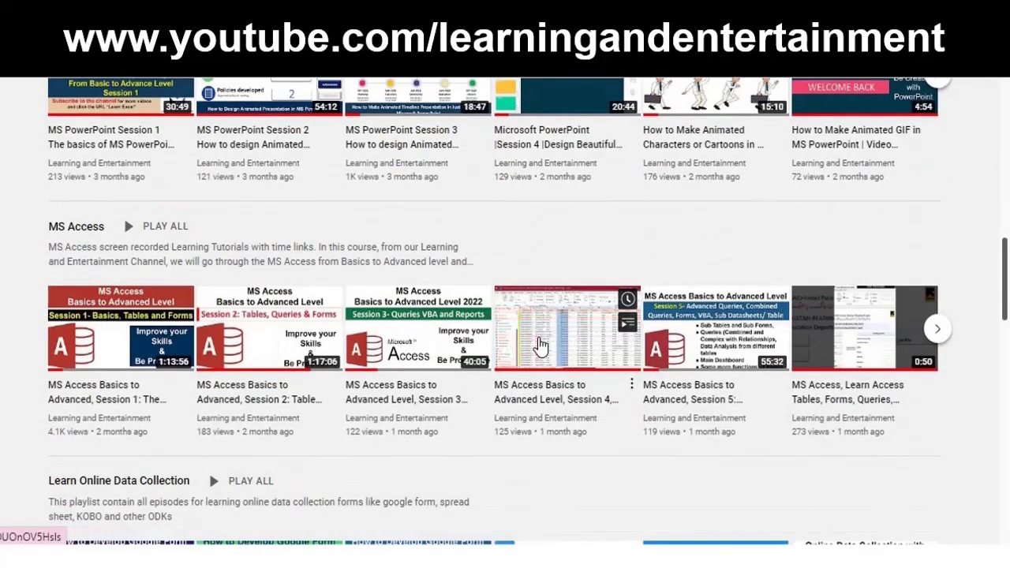
{"action": "scroll", "coordinate": [94, 231], "scroll_direction": "down", "scroll_amount": 3}
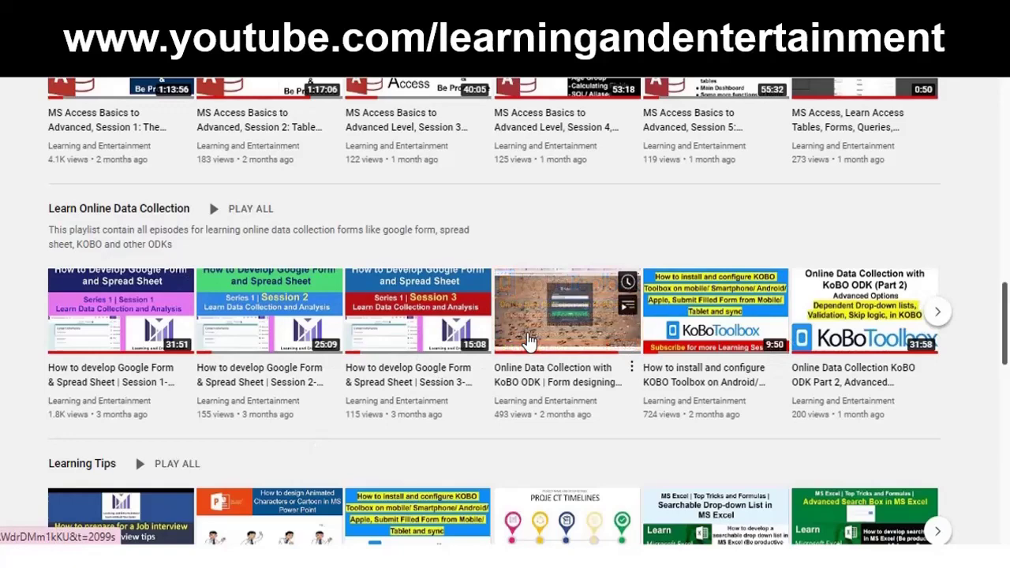
{"action": "scroll", "coordinate": [532, 339], "scroll_direction": "up", "scroll_amount": 10}
{"action": "scroll", "coordinate": [533, 339], "scroll_direction": "down", "scroll_amount": 2}
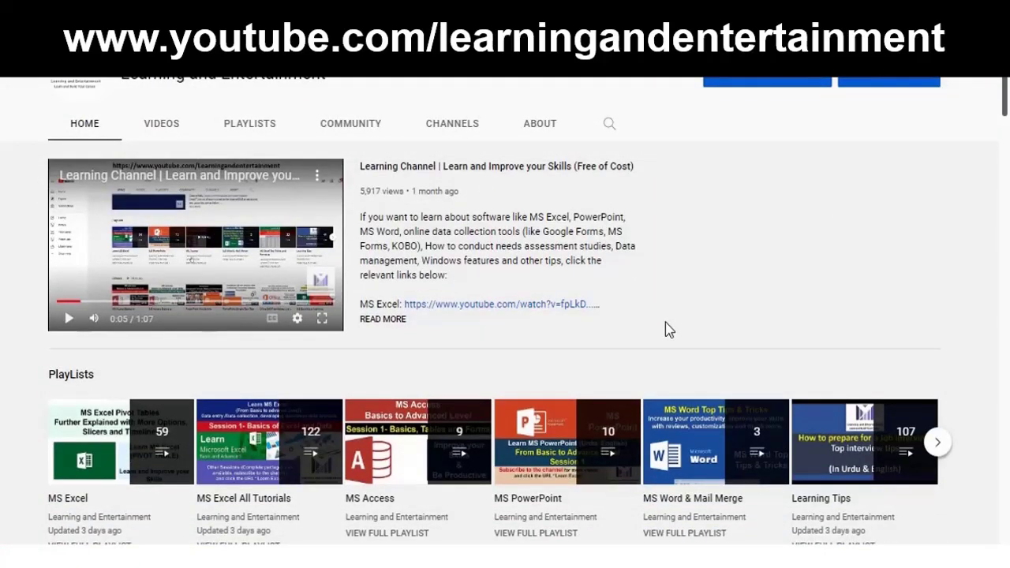
{"action": "scroll", "coordinate": [666, 330], "scroll_direction": "down", "scroll_amount": 2}
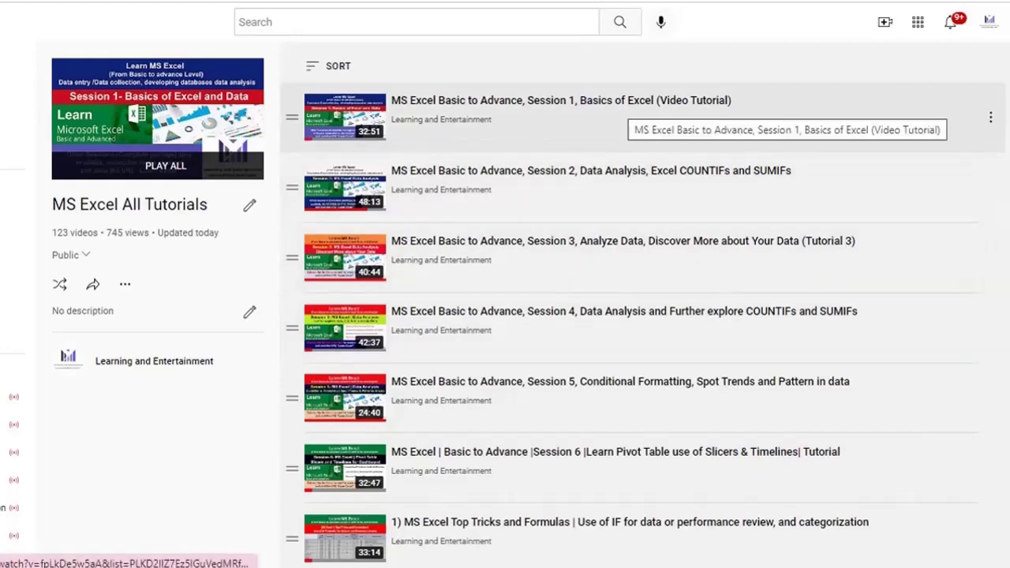
Browse the videos listed in the MS Excel All Tutorials playlist
{"action": "scroll", "coordinate": [631, 292], "scroll_direction": "down", "scroll_amount": 2}
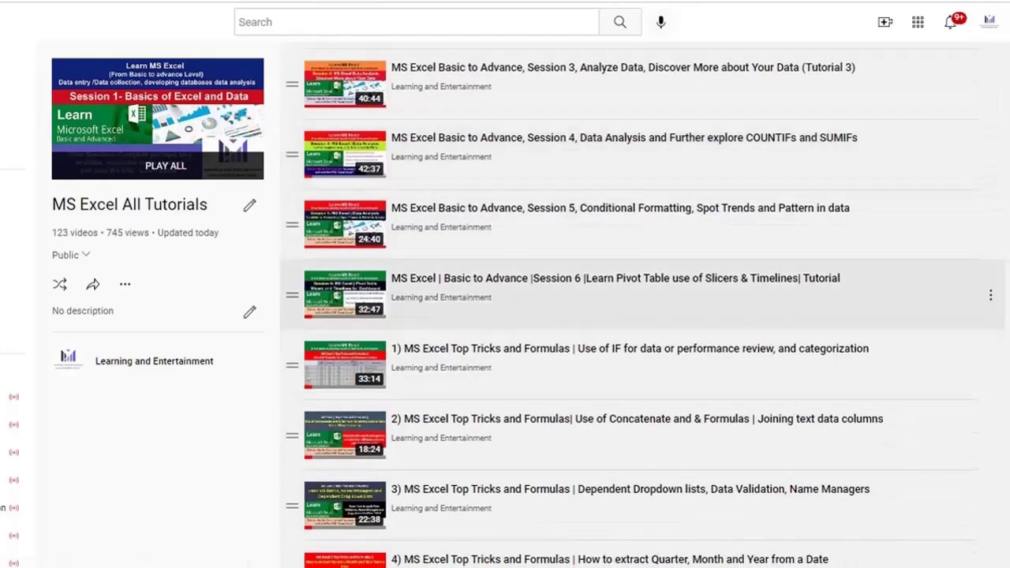
{"action": "scroll", "coordinate": [631, 292], "scroll_direction": "down", "scroll_amount": 1}
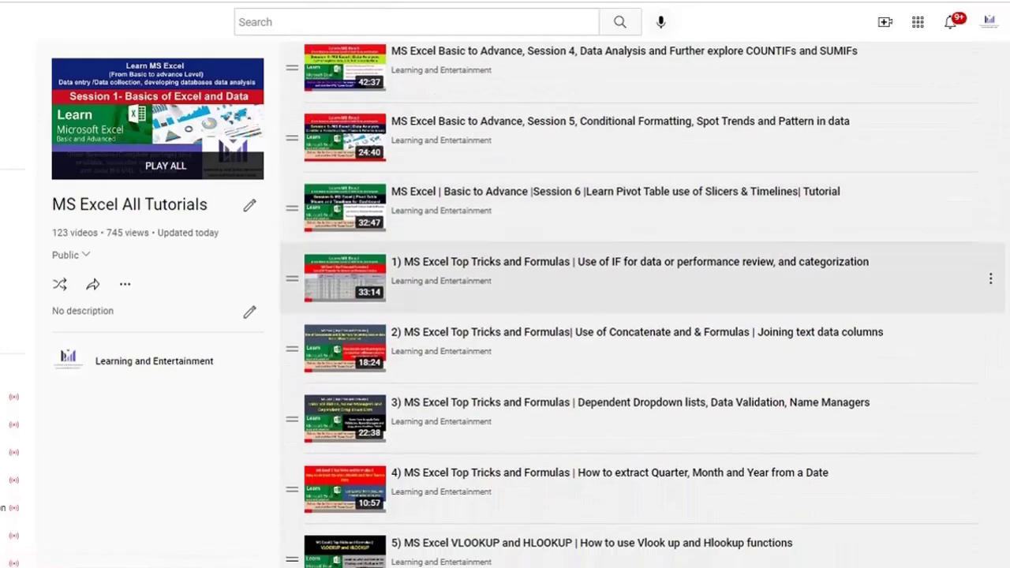
{"action": "scroll", "coordinate": [631, 277], "scroll_direction": "up", "scroll_amount": 1}
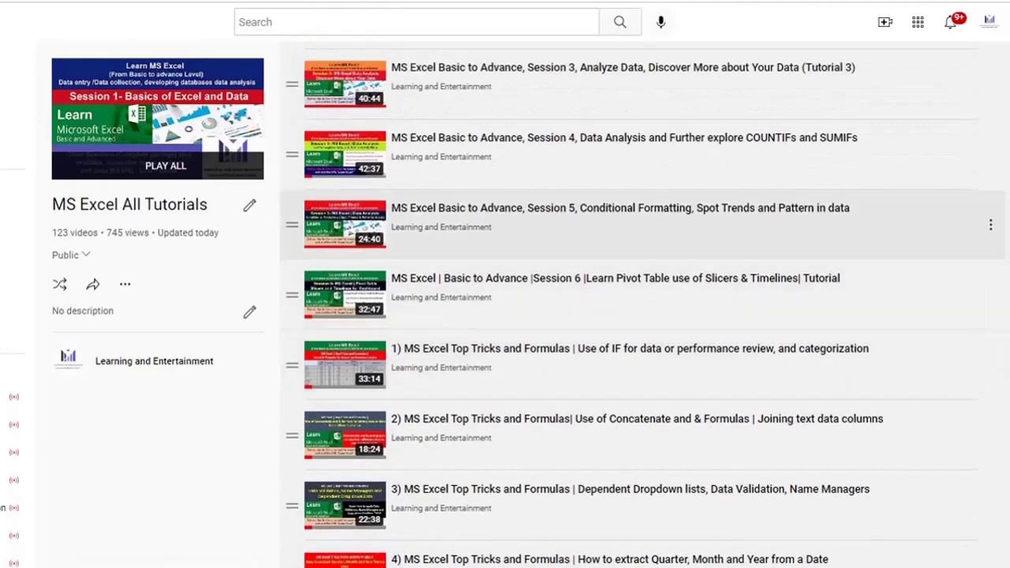
{"action": "scroll", "coordinate": [632, 217], "scroll_direction": "down", "scroll_amount": 1}
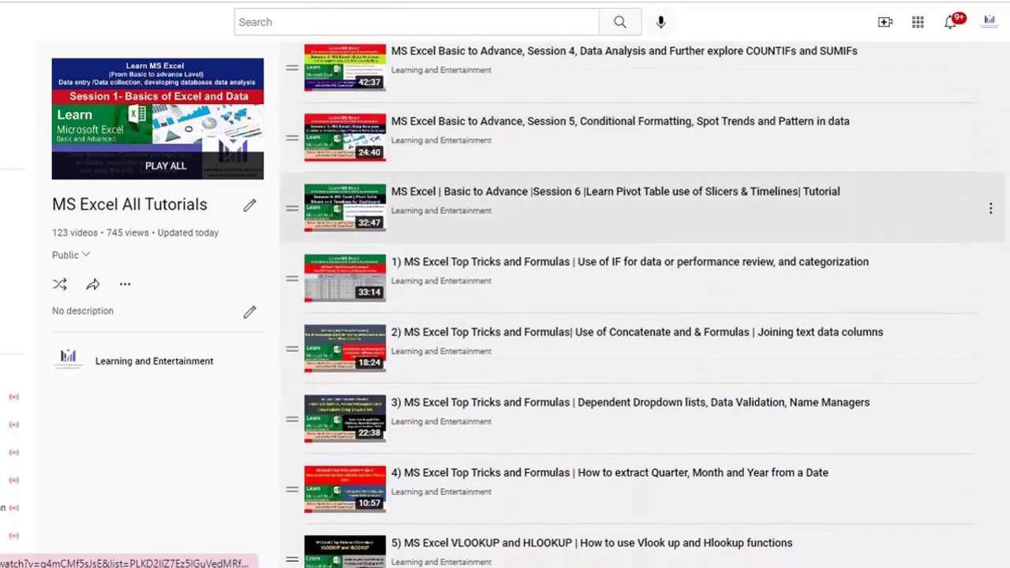
{"action": "scroll", "coordinate": [631, 217], "scroll_direction": "down", "scroll_amount": 1}
{"action": "scroll", "coordinate": [643, 304], "scroll_direction": "down", "scroll_amount": 1}
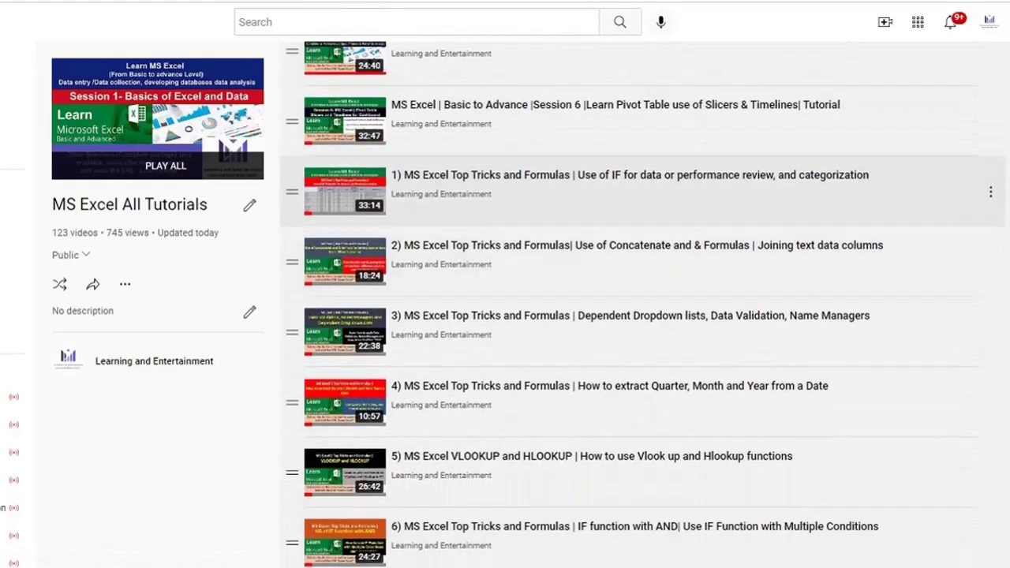
{"action": "scroll", "coordinate": [631, 260], "scroll_direction": "down", "scroll_amount": 1}
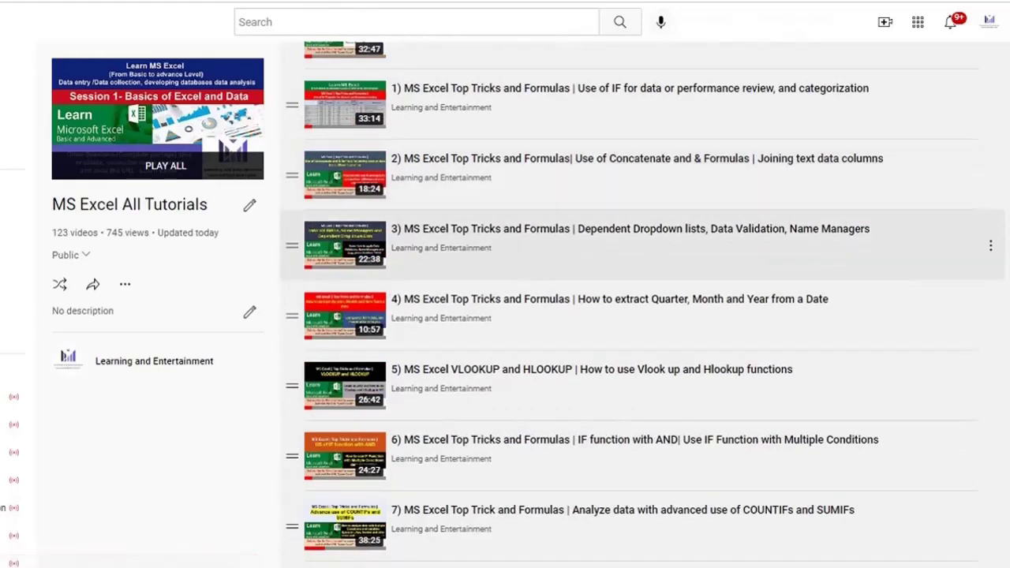
{"action": "scroll", "coordinate": [631, 244], "scroll_direction": "down", "scroll_amount": 1}
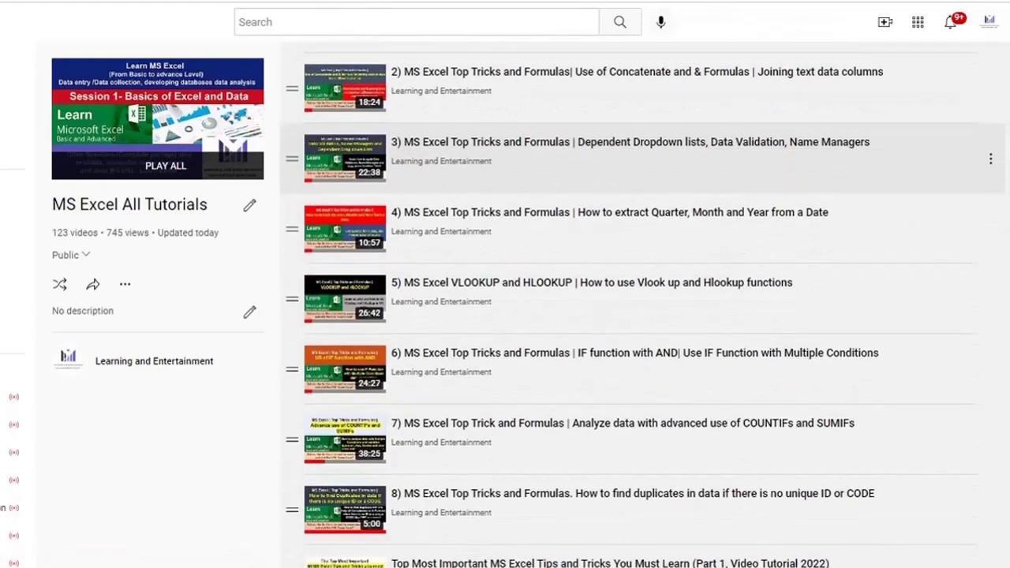
{"action": "scroll", "coordinate": [631, 284], "scroll_direction": "down", "scroll_amount": 2}
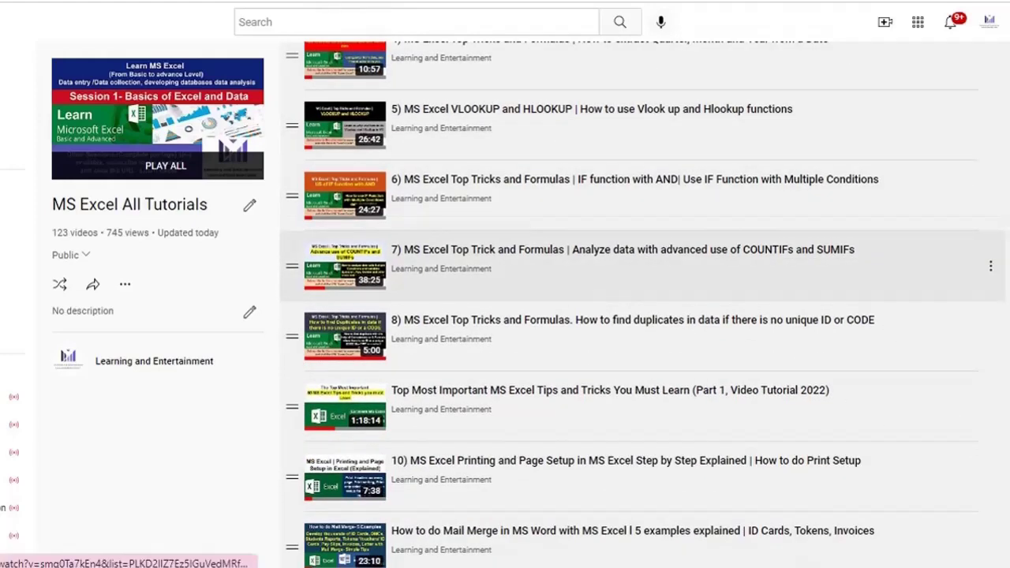
{"action": "scroll", "coordinate": [600, 272], "scroll_direction": "down", "scroll_amount": 1}
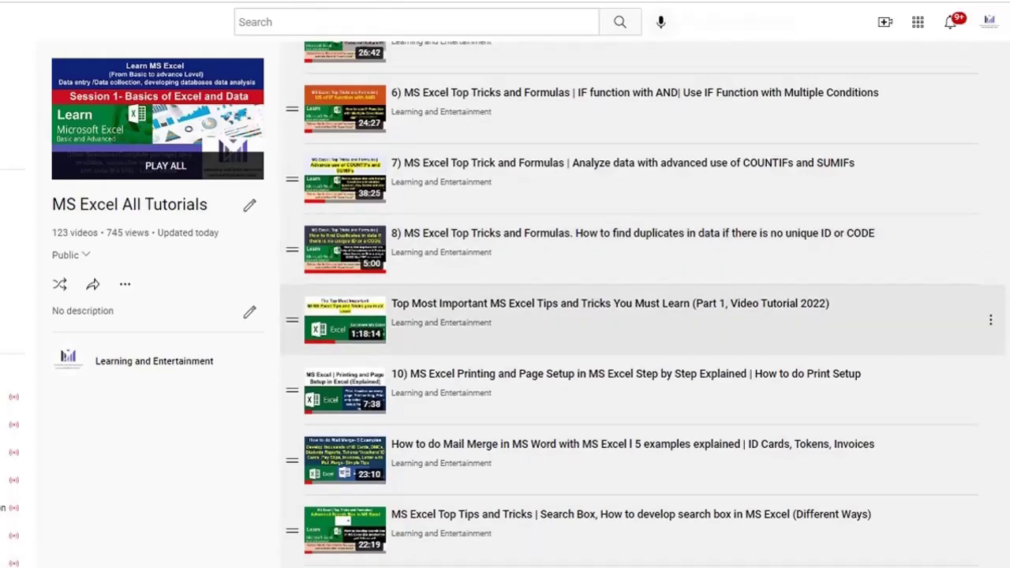
Look through the rest of the MS Excel All Tutorials playlist, from the tips and data analysis videos to the charts and dashboard tutorials
{"action": "scroll", "coordinate": [632, 315], "scroll_direction": "down", "scroll_amount": 4}
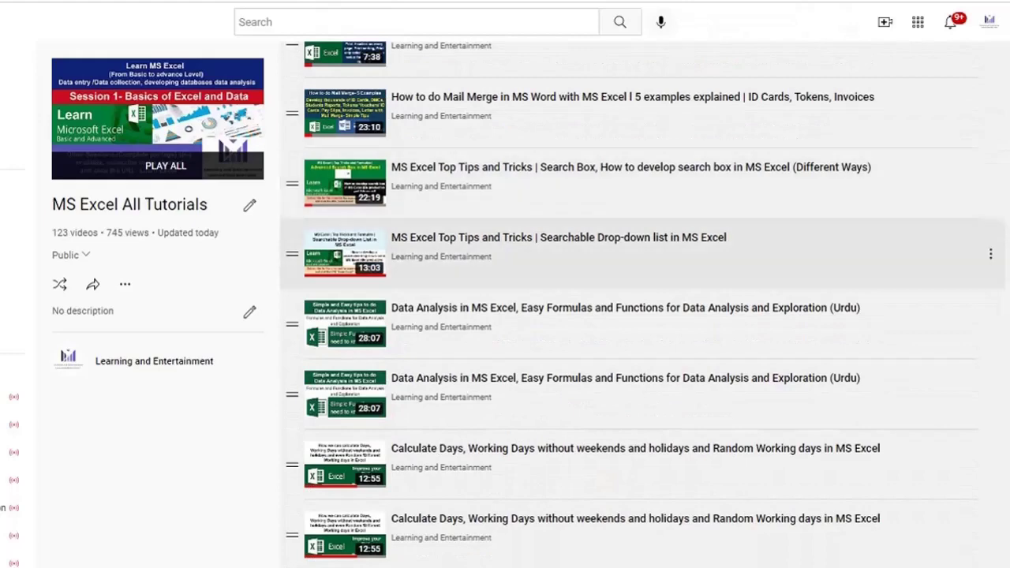
{"action": "scroll", "coordinate": [631, 316], "scroll_direction": "down", "scroll_amount": 6}
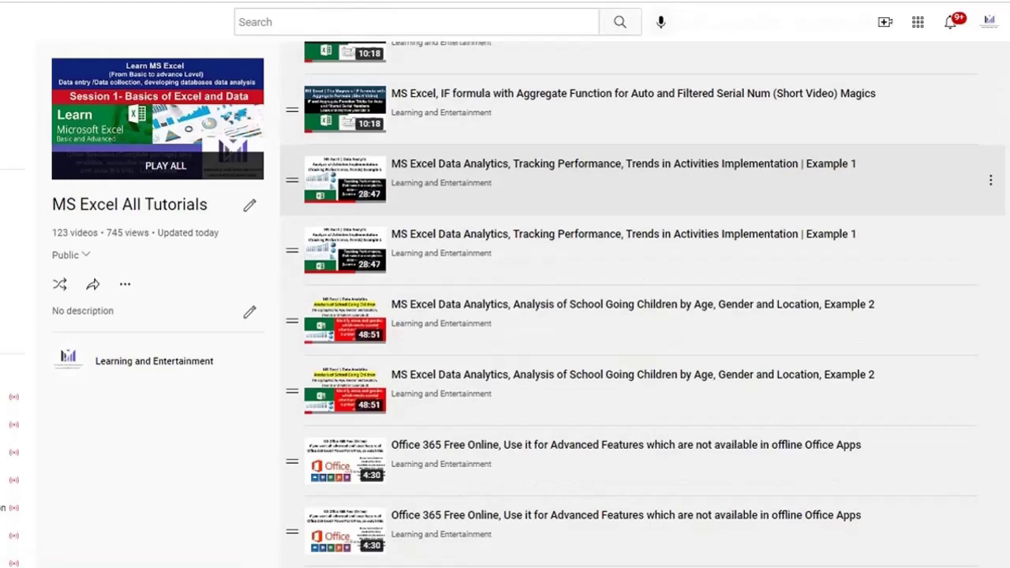
{"action": "scroll", "coordinate": [632, 202], "scroll_direction": "down", "scroll_amount": 2}
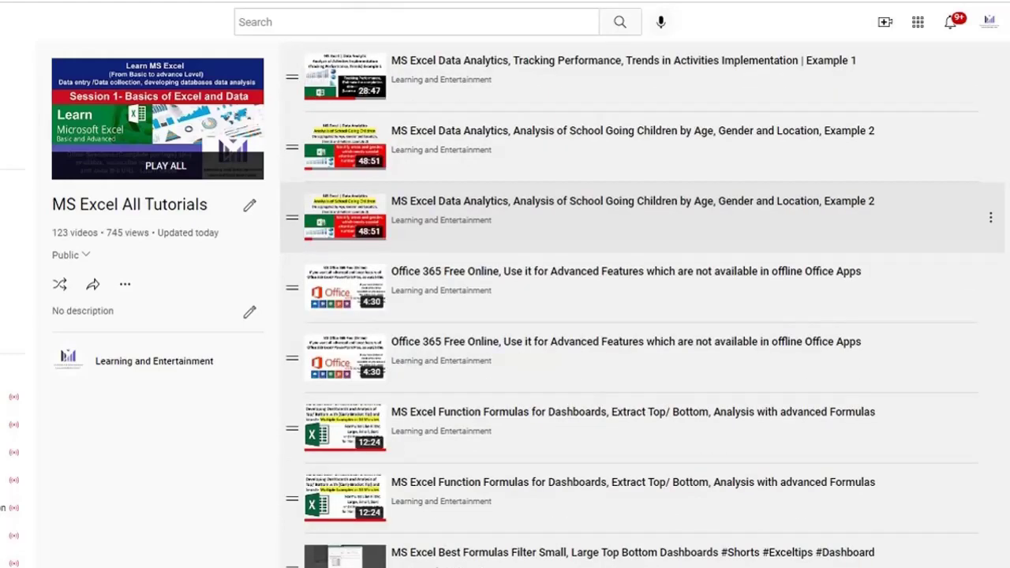
{"action": "scroll", "coordinate": [631, 209], "scroll_direction": "down", "scroll_amount": 1}
{"action": "scroll", "coordinate": [631, 201], "scroll_direction": "down", "scroll_amount": 7}
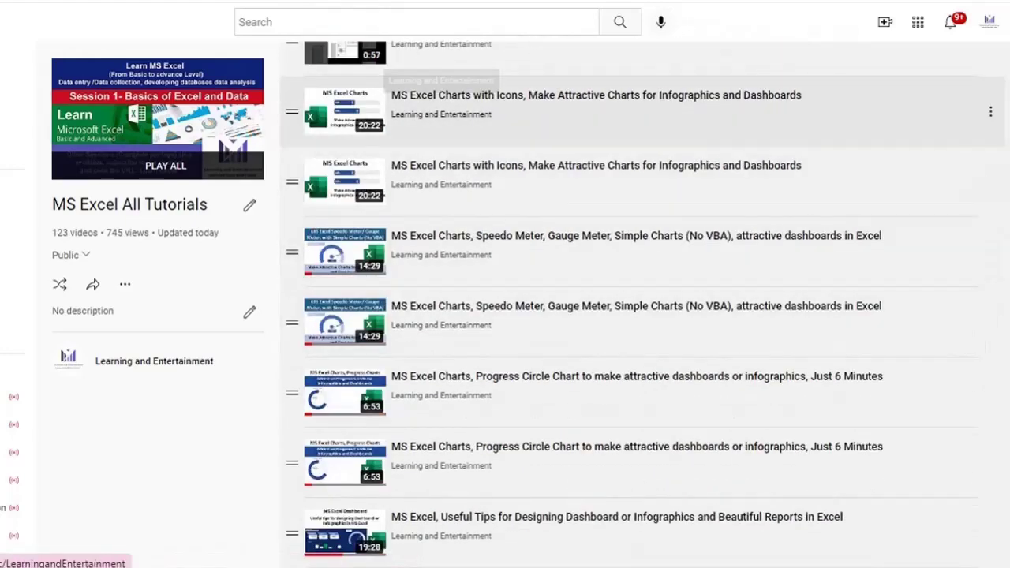
{"action": "scroll", "coordinate": [631, 300], "scroll_direction": "down", "scroll_amount": 4}
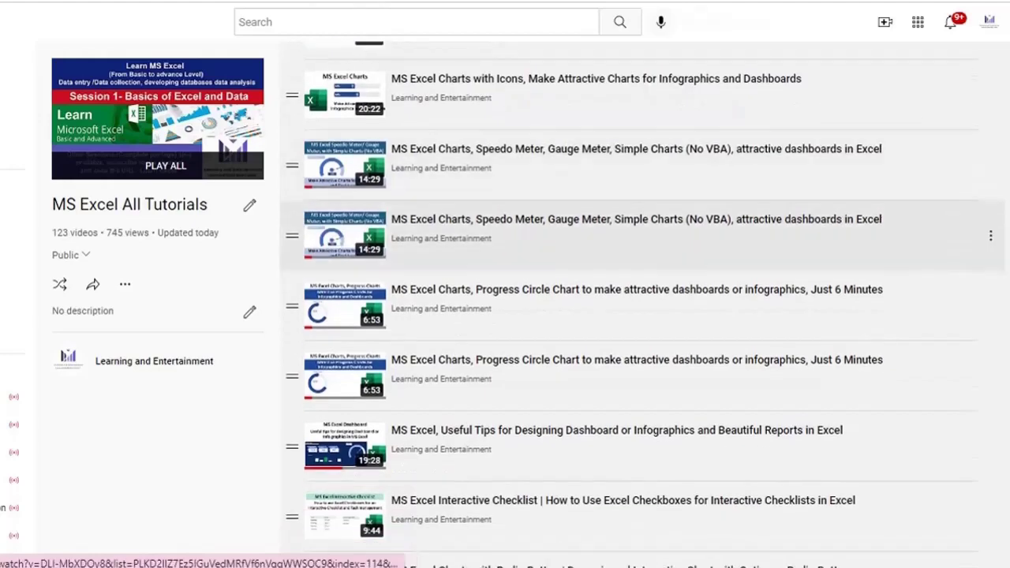
{"action": "scroll", "coordinate": [632, 300], "scroll_direction": "down", "scroll_amount": 1}
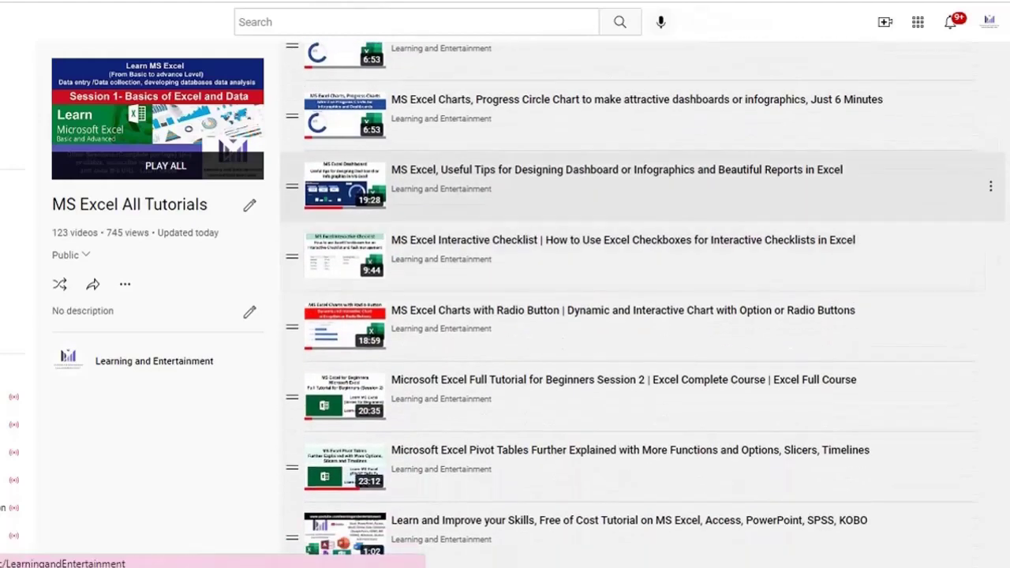
{"action": "scroll", "coordinate": [424, 273], "scroll_direction": "up", "scroll_amount": 3}
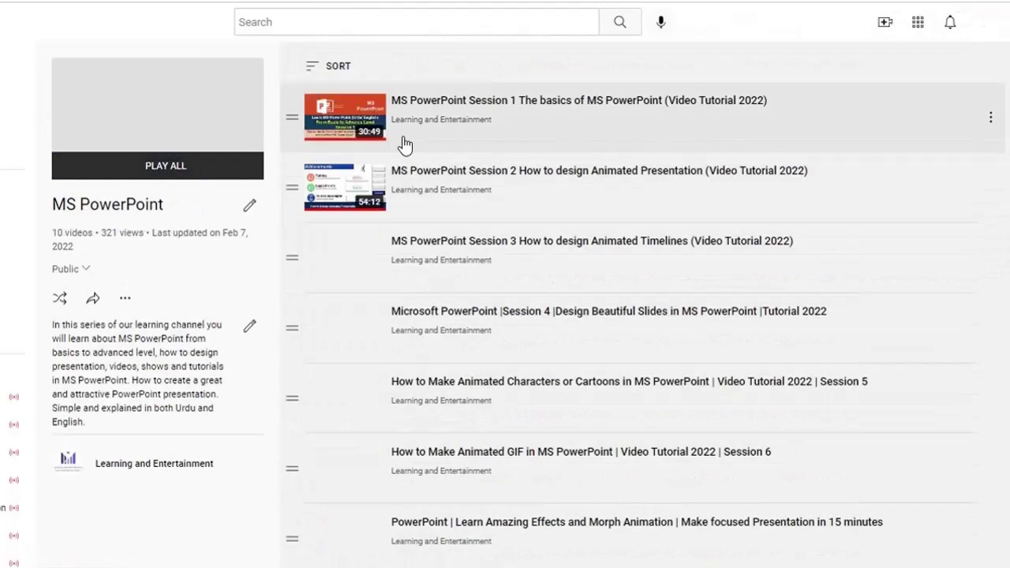
Browse the channel's MS PowerPoint, MS Access, Learn Online Data Collection and MS Word & Mail Merge playlists
{"action": "scroll", "coordinate": [473, 268], "scroll_direction": "down", "scroll_amount": 1}
{"action": "scroll", "coordinate": [488, 360], "scroll_direction": "down", "scroll_amount": 2}
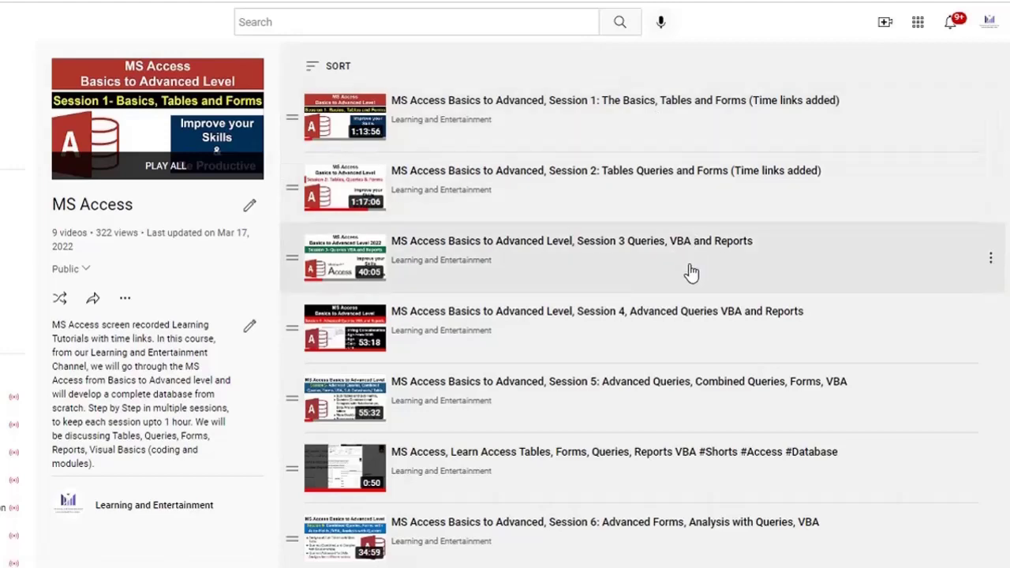
{"action": "scroll", "coordinate": [687, 273], "scroll_direction": "down", "scroll_amount": 2}
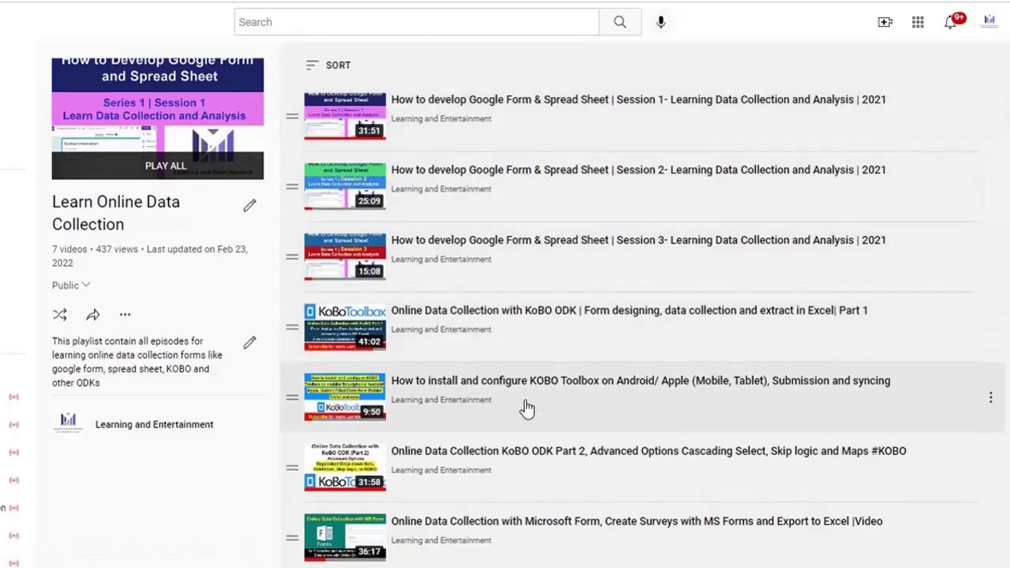
{"action": "key", "text": "alt+Left"}
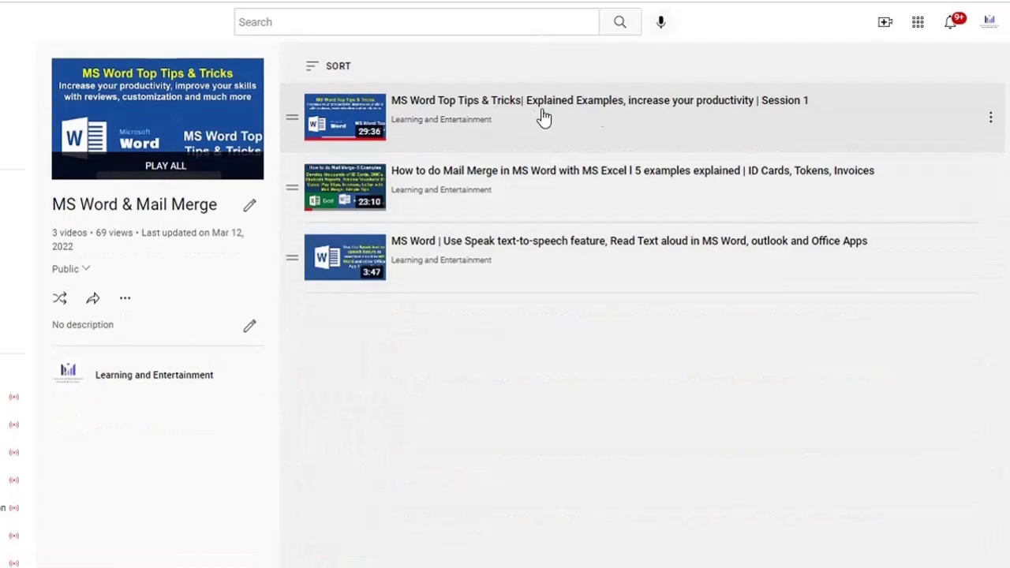
Return to the Learning and Entertainment channel's home page and look over its playlists and uploads
{"action": "key", "text": "alt+Left"}
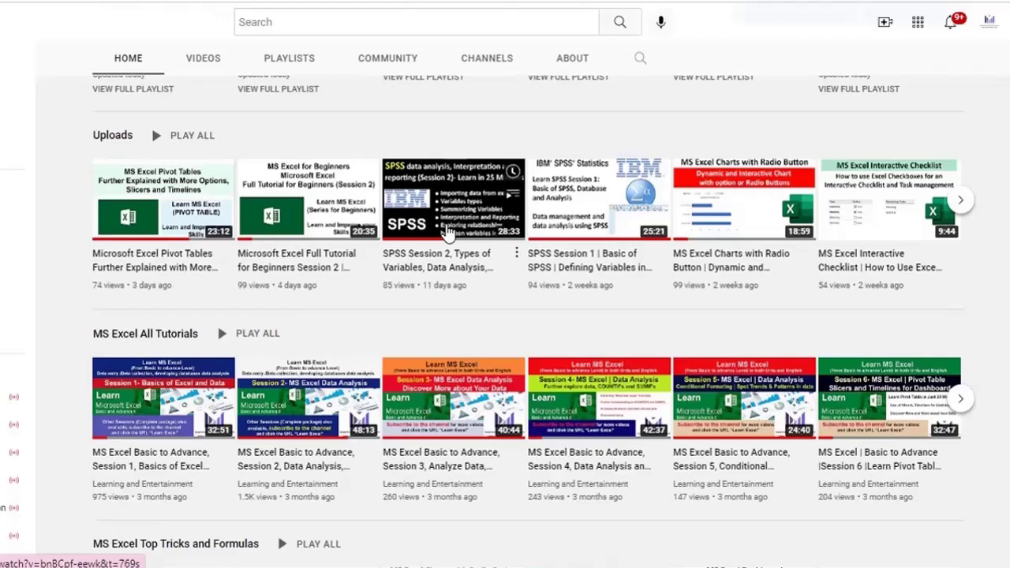
{"action": "scroll", "coordinate": [450, 233], "scroll_direction": "down", "scroll_amount": 10}
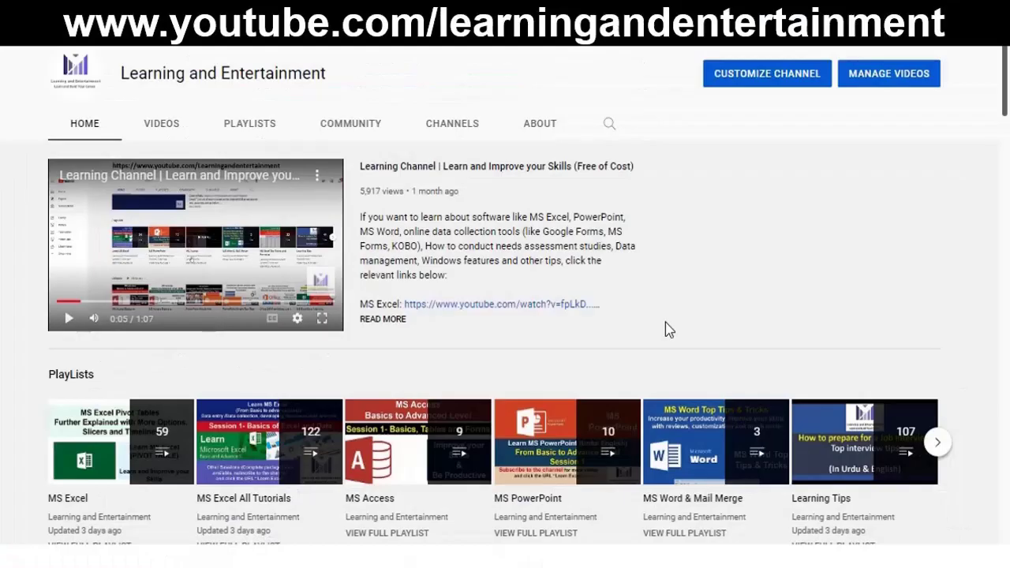
{"action": "scroll", "coordinate": [665, 324], "scroll_direction": "down", "scroll_amount": 1}
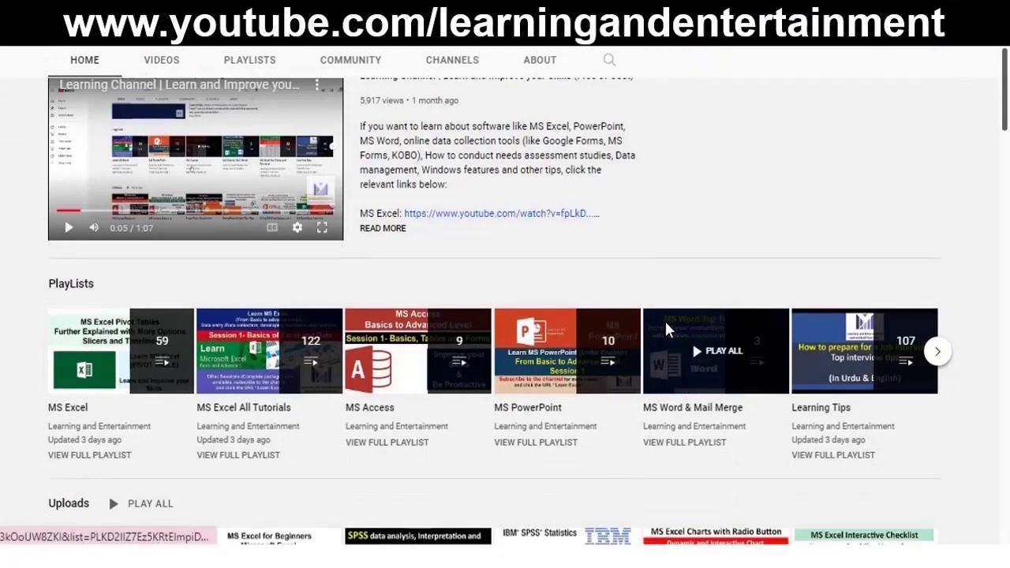